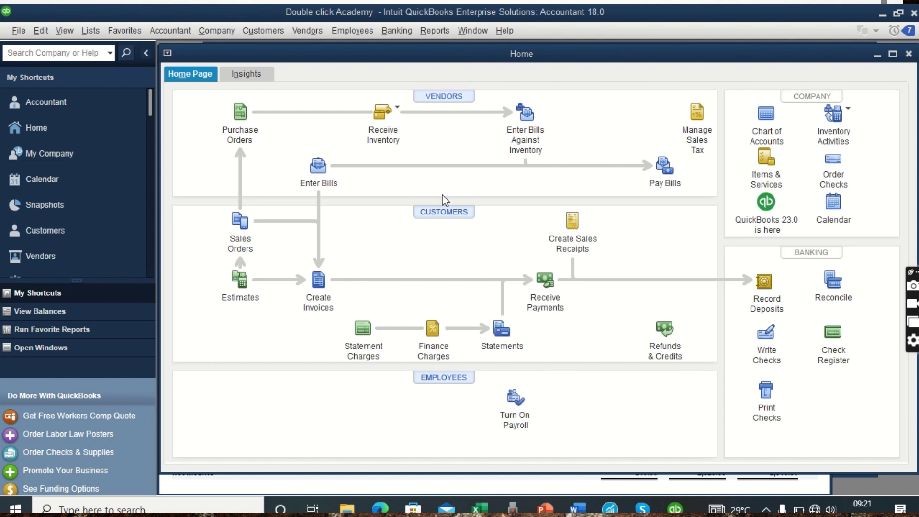
# Create a new Inventory Part item from the Item List and name it cement
pyautogui.click(91, 32)
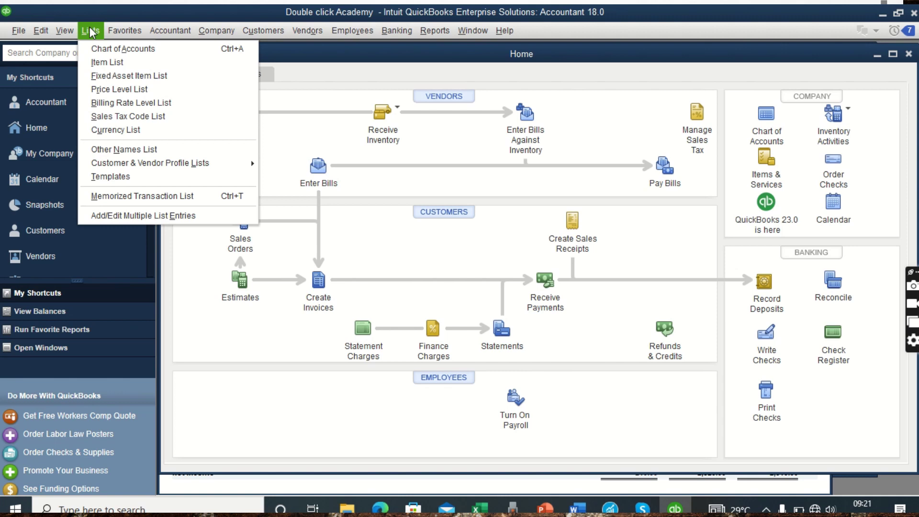
pyautogui.click(108, 62)
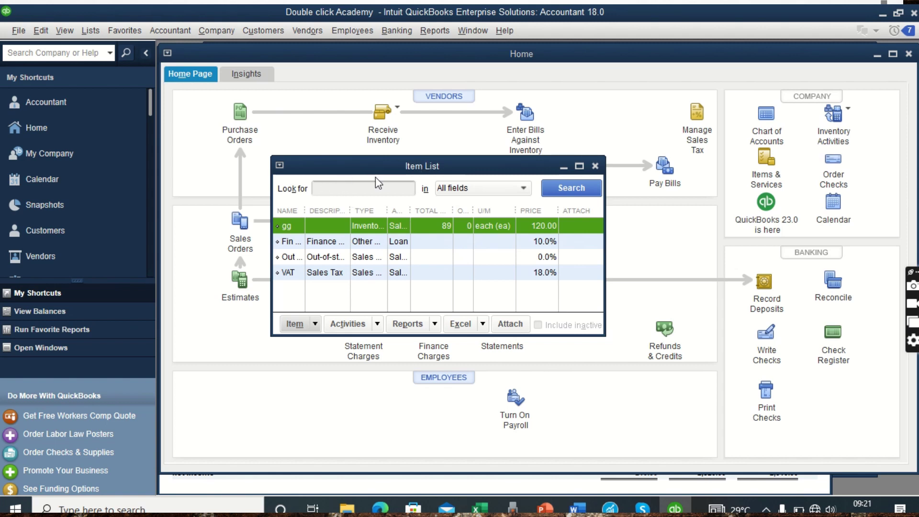
pyautogui.click(315, 324)
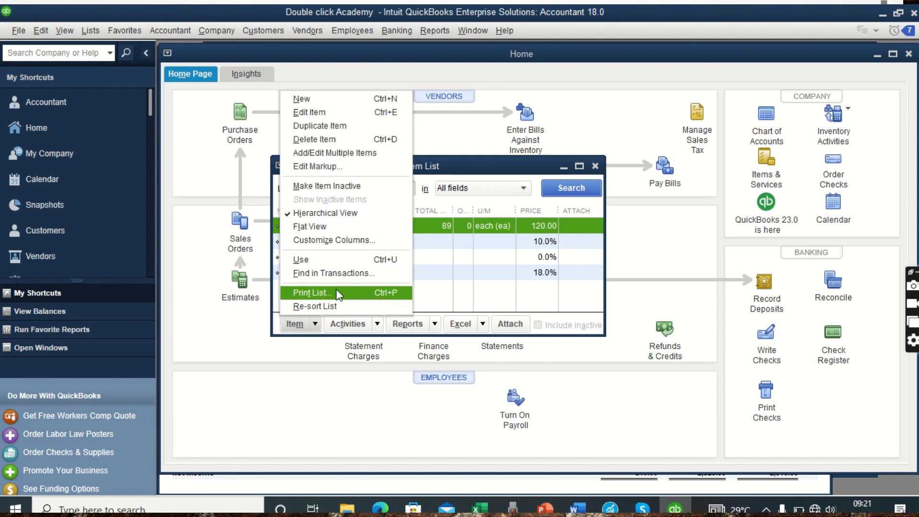
pyautogui.click(326, 101)
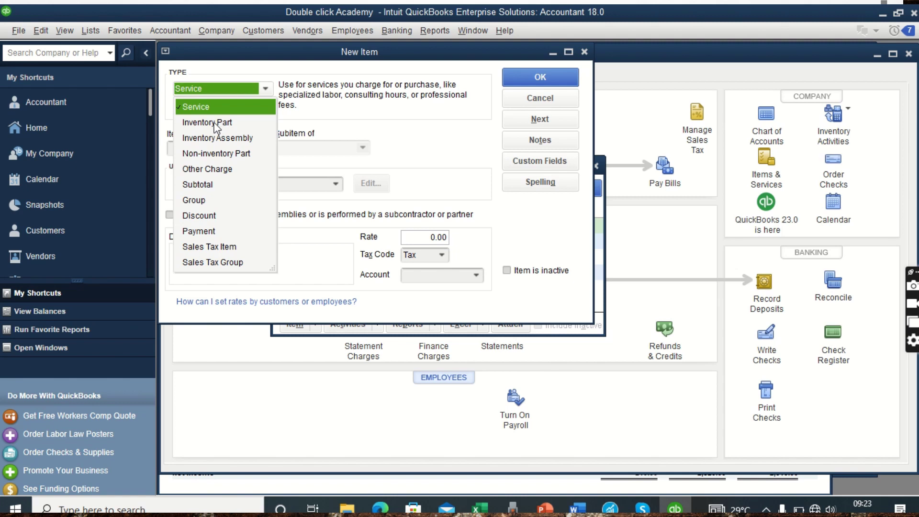
pyautogui.click(213, 123)
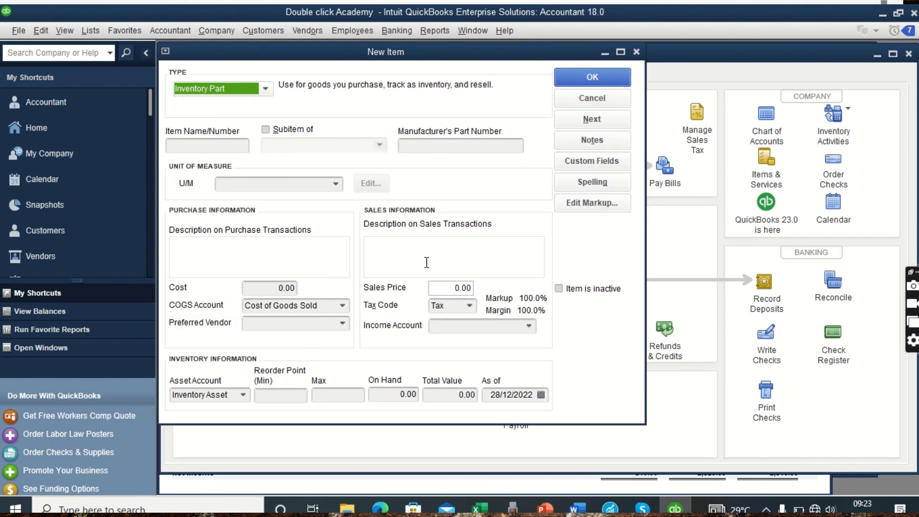
pyautogui.click(204, 147)
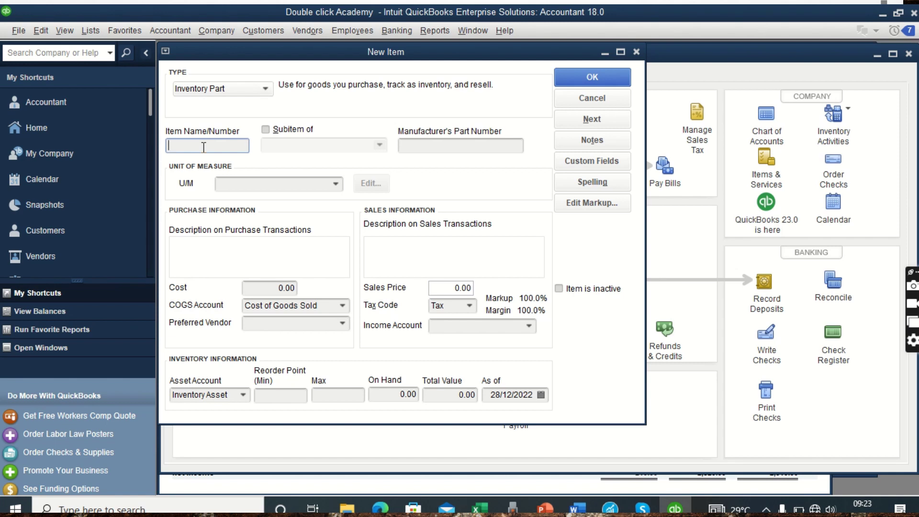
pyautogui.write('cement')
# Add a new Count-type unit of measure for cement, named Bag with the abbreviation bg
pyautogui.click(339, 185)
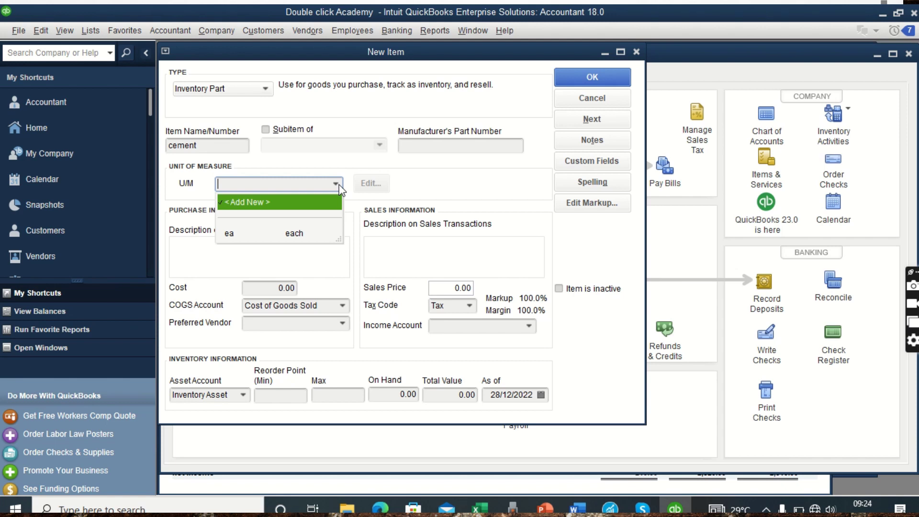
pyautogui.click(257, 205)
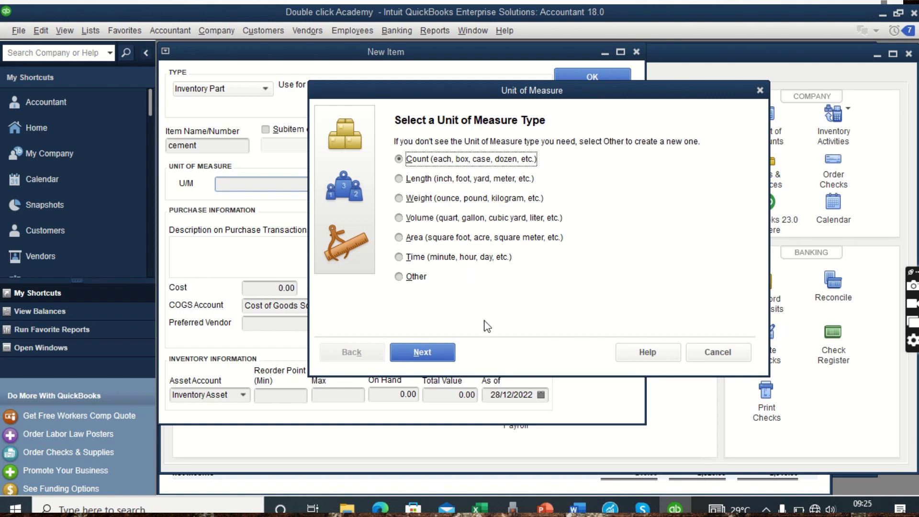
pyautogui.click(432, 352)
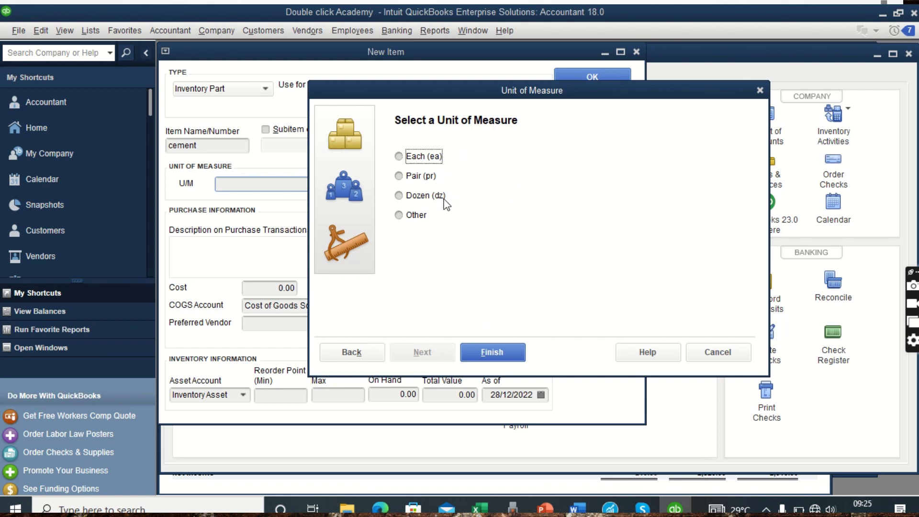
pyautogui.click(410, 216)
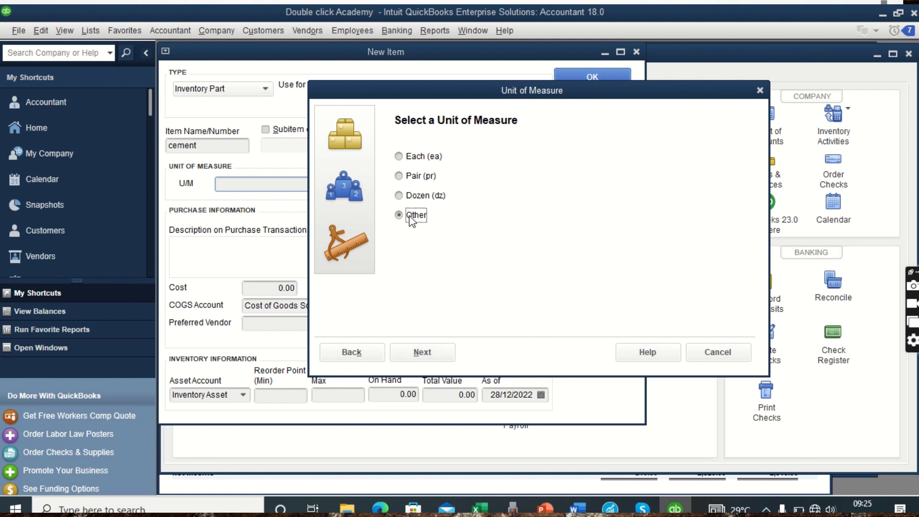
pyautogui.click(431, 358)
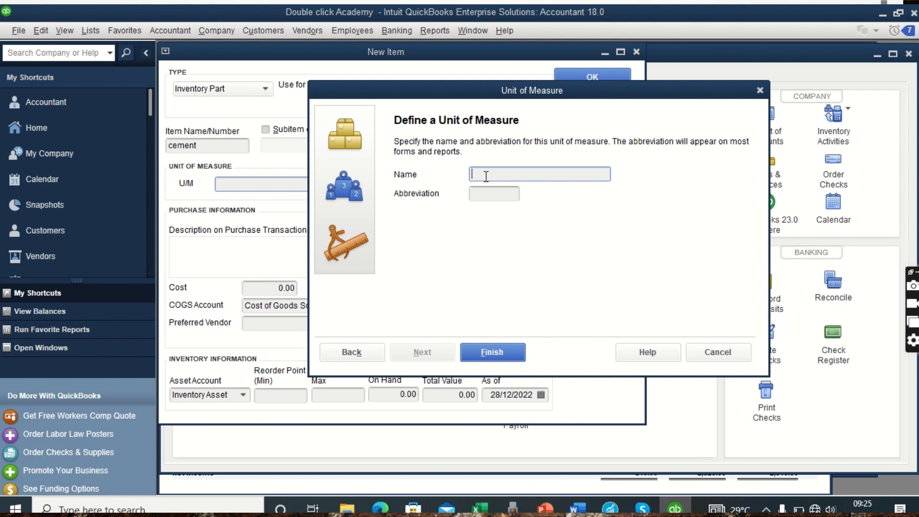
pyautogui.write('Bag')
pyautogui.click(494, 193)
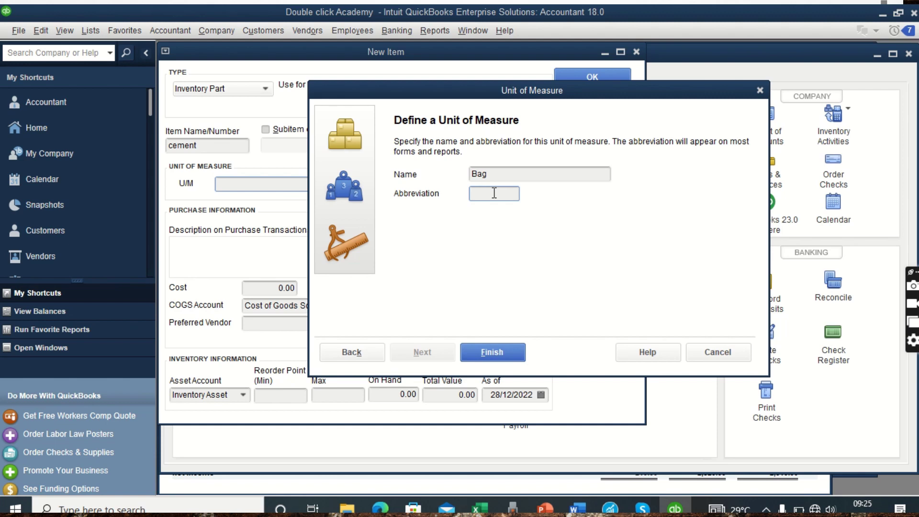
pyautogui.write('bg')
pyautogui.click(492, 349)
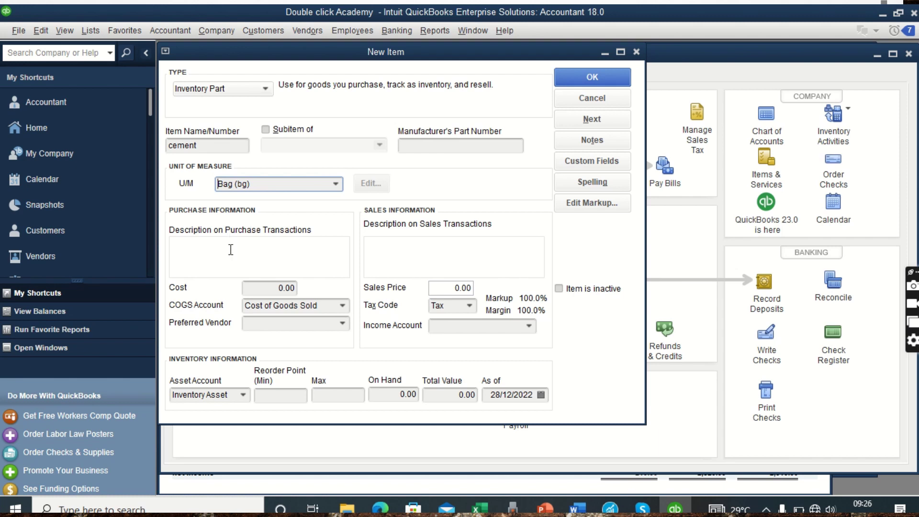
# Set the cement item's purchase cost to 31,000 and its sales price to 32,000
pyautogui.click(267, 290)
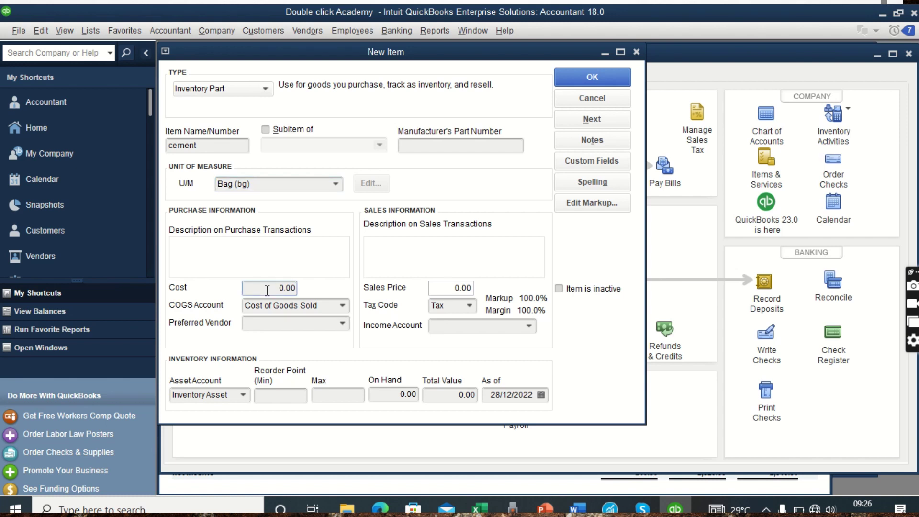
pyautogui.write('31000')
pyautogui.click(444, 286)
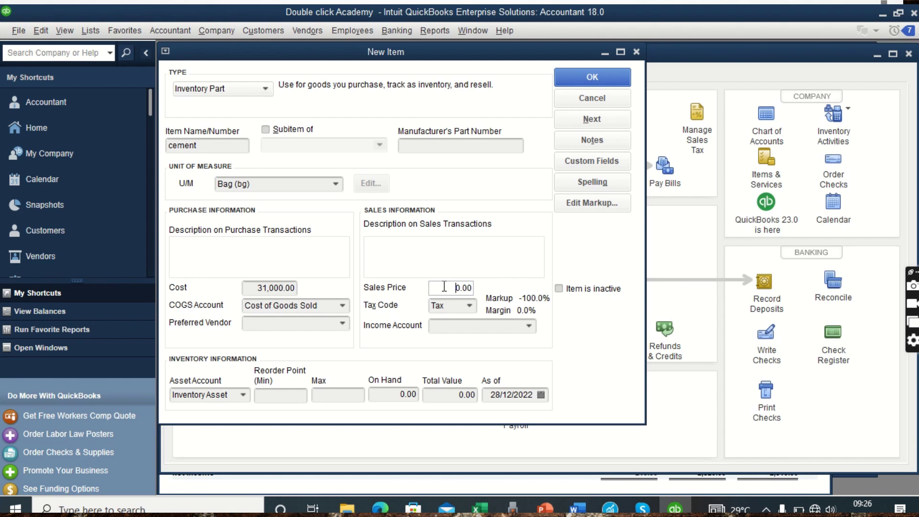
pyautogui.write('32')
pyautogui.write('00')
# Set the cement item's tax code to Non and assign the first listed vendor as its preferred vendor
pyautogui.click(318, 310)
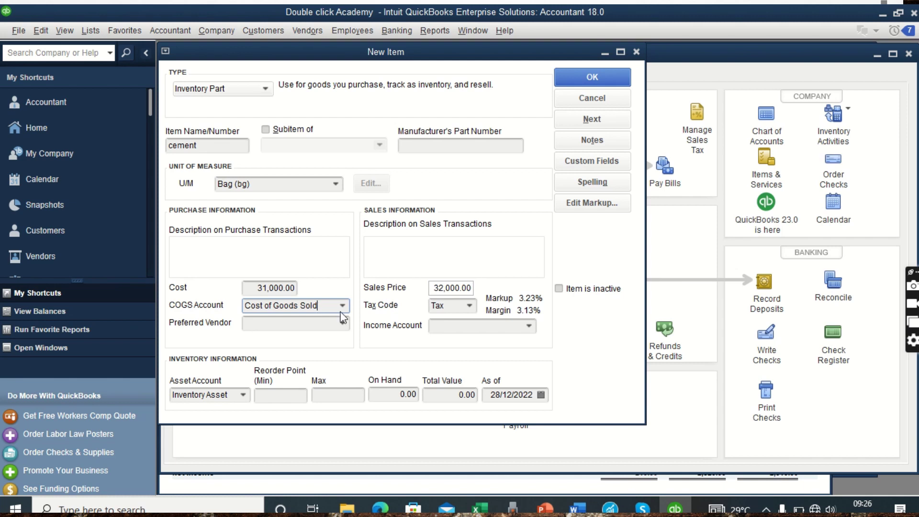
pyautogui.click(469, 306)
pyautogui.click(471, 371)
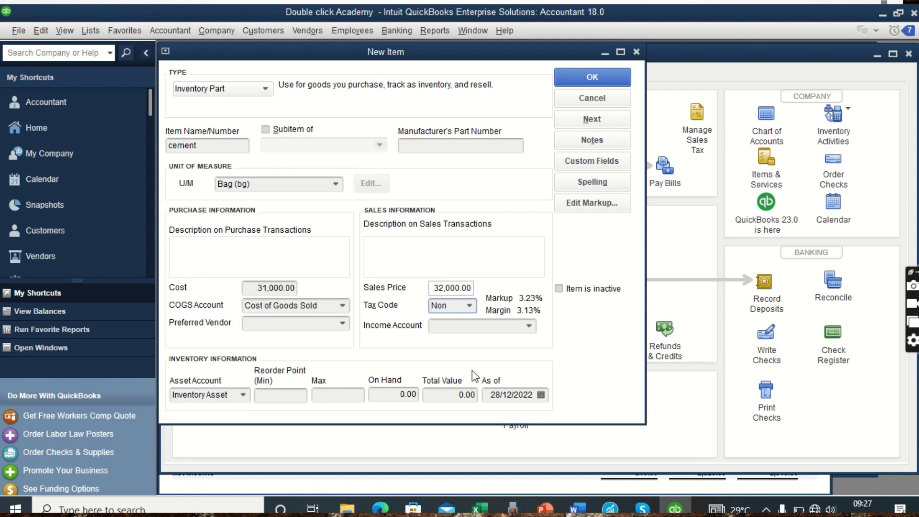
pyautogui.click(329, 325)
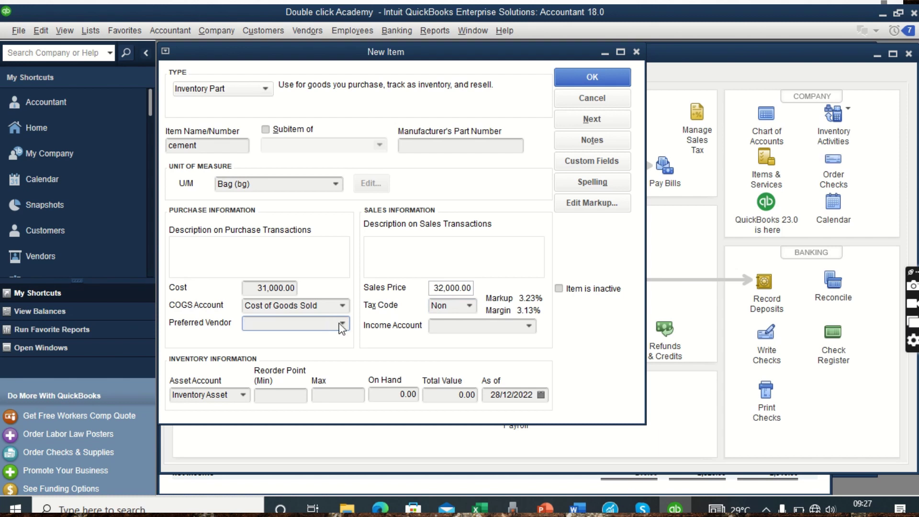
pyautogui.click(344, 323)
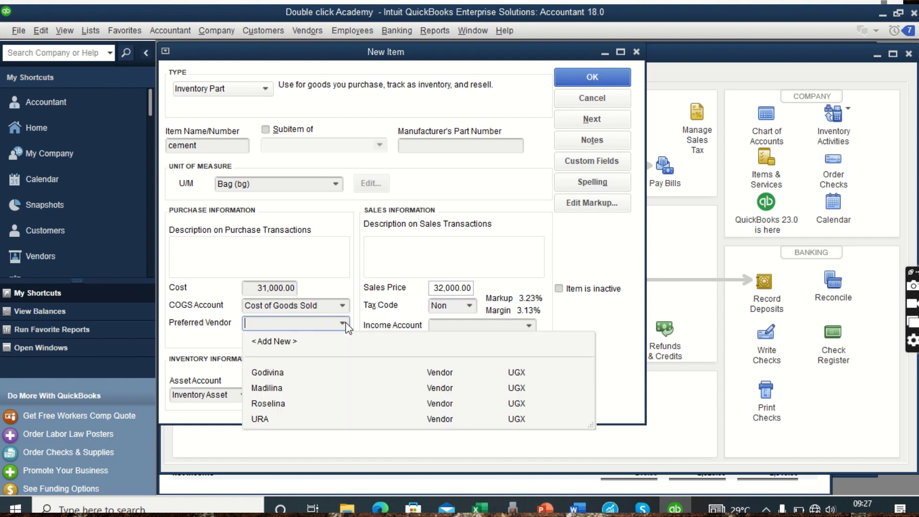
pyautogui.click(277, 373)
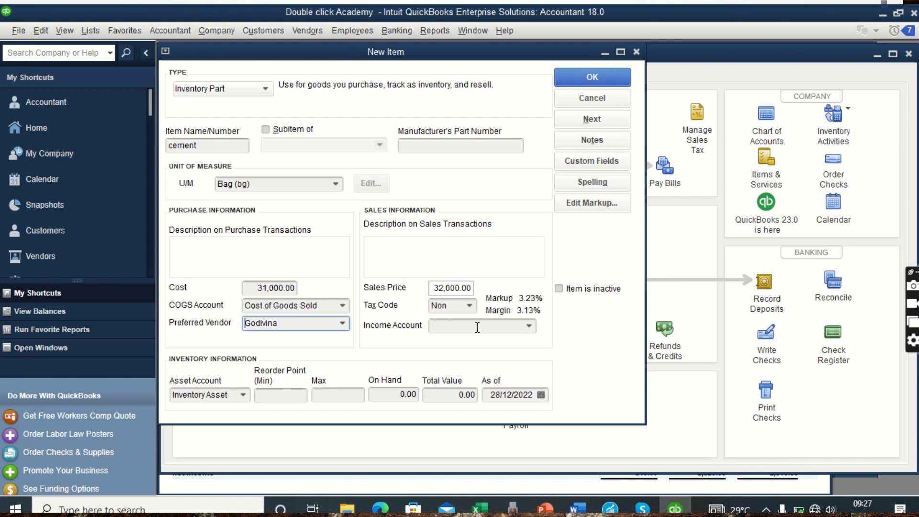
# Assign the Sales income account to the cement item
pyautogui.click(528, 327)
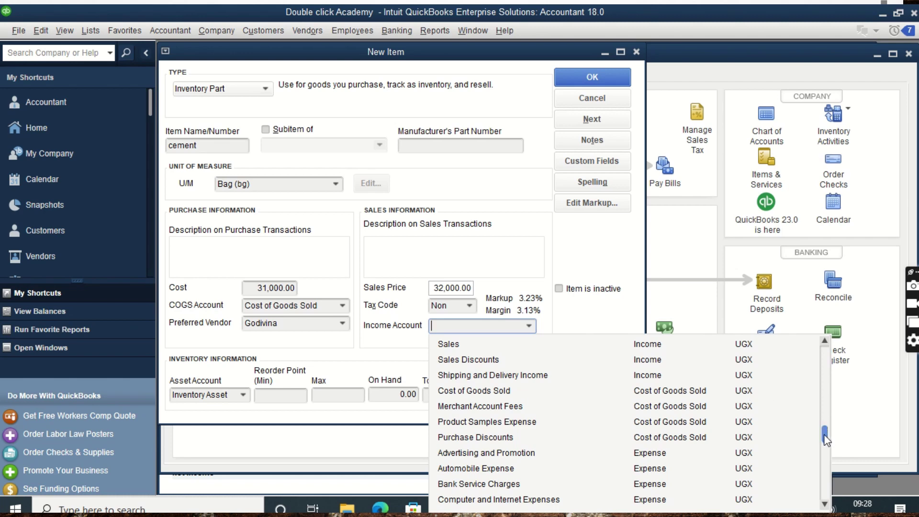
pyautogui.moveTo(825, 438); pyautogui.dragTo(829, 357)
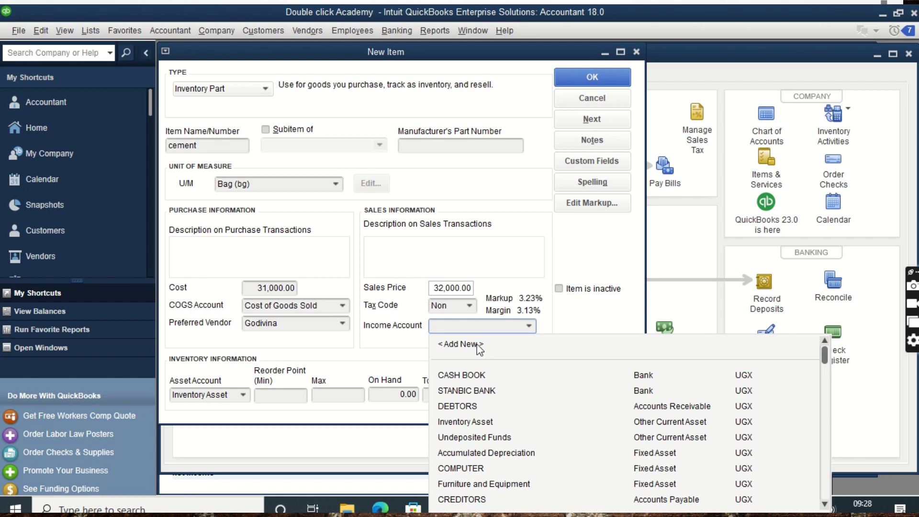
pyautogui.click(474, 325)
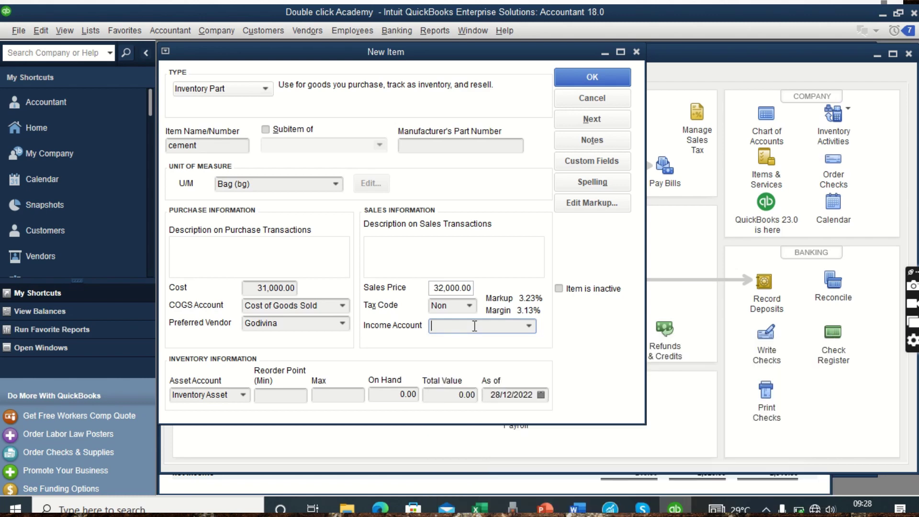
pyautogui.write('Sales')
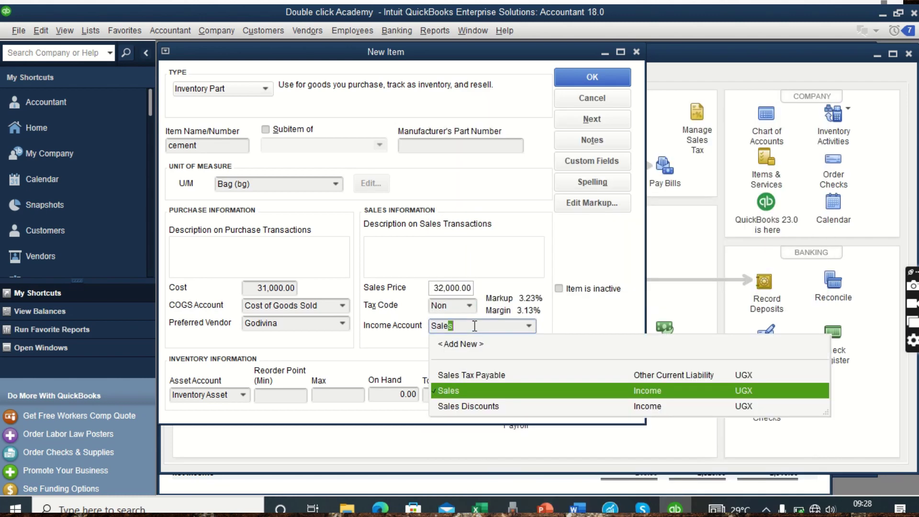
pyautogui.click(466, 396)
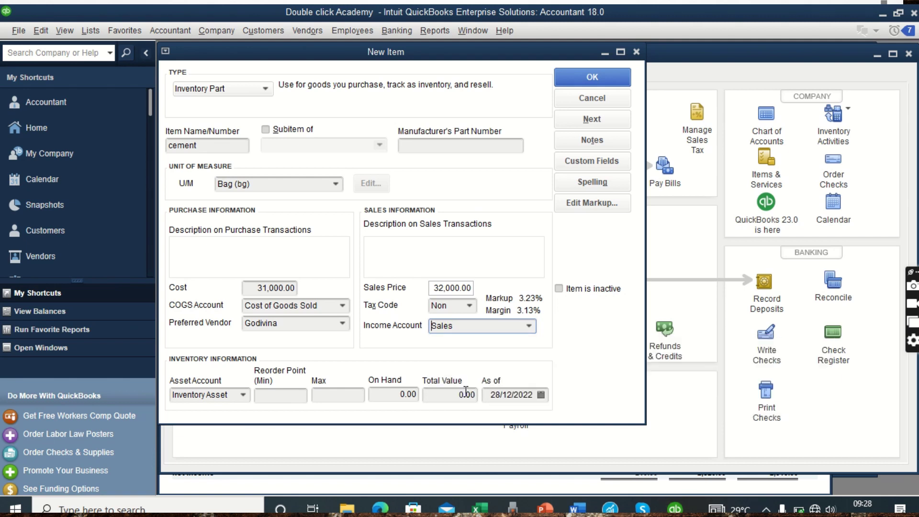
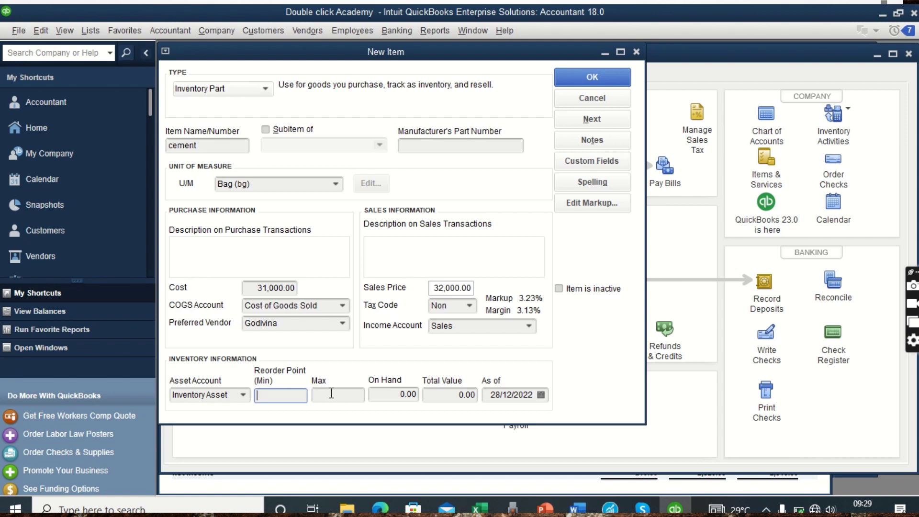
# Enter an on-hand quantity of 1,000 for the cement item
pyautogui.click(331, 393)
pyautogui.click(381, 395)
pyautogui.write('100')
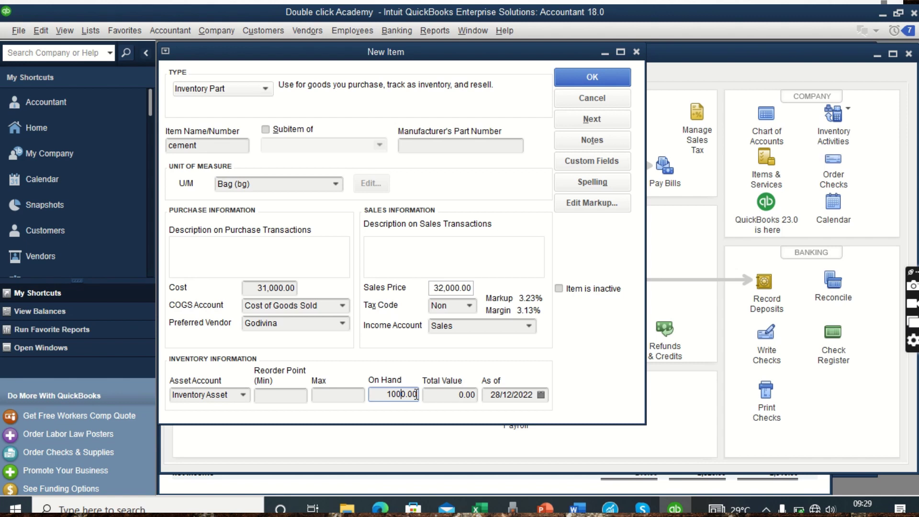
pyautogui.click(449, 394)
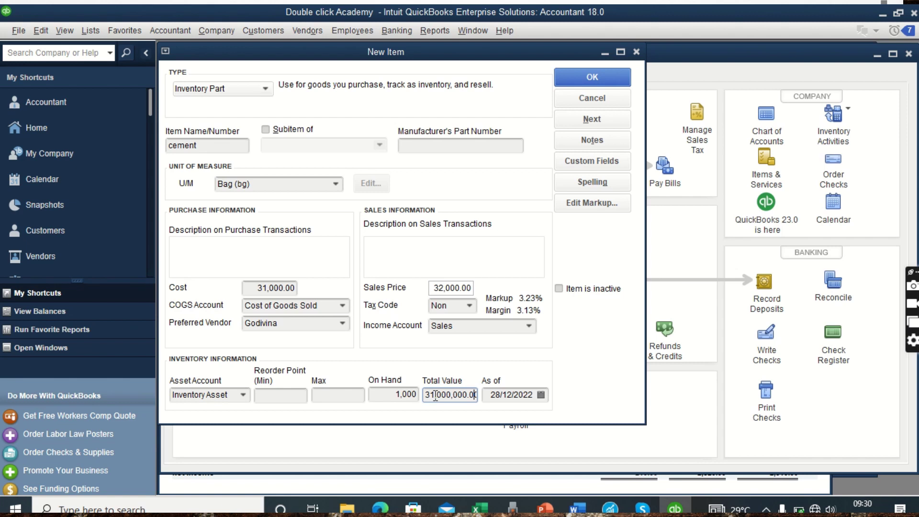
# Set the cement item's opening stock as-of date to 31/12/2021
pyautogui.click(545, 398)
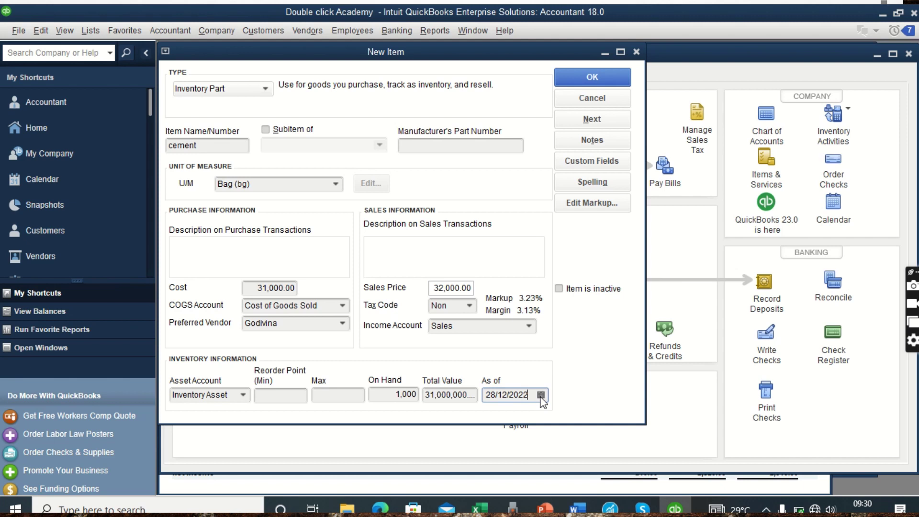
pyautogui.click(541, 395)
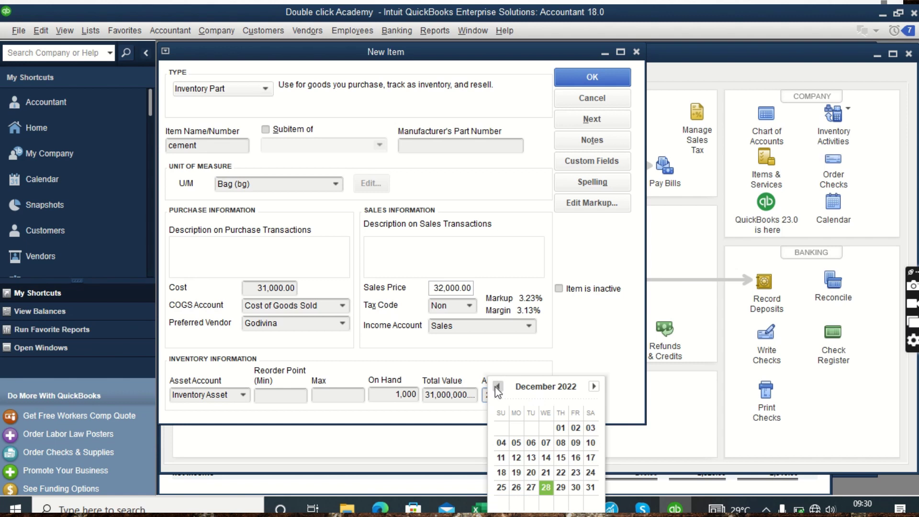
pyautogui.click(498, 387)
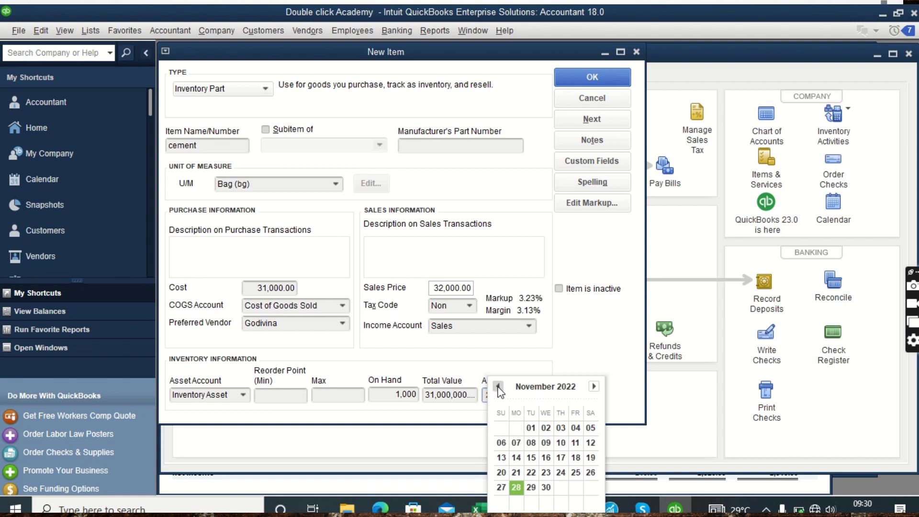
pyautogui.click(498, 387)
pyautogui.click(498, 387)
pyautogui.click(499, 386)
pyautogui.click(499, 387)
pyautogui.click(498, 387)
pyautogui.click(499, 387)
pyautogui.click(498, 387)
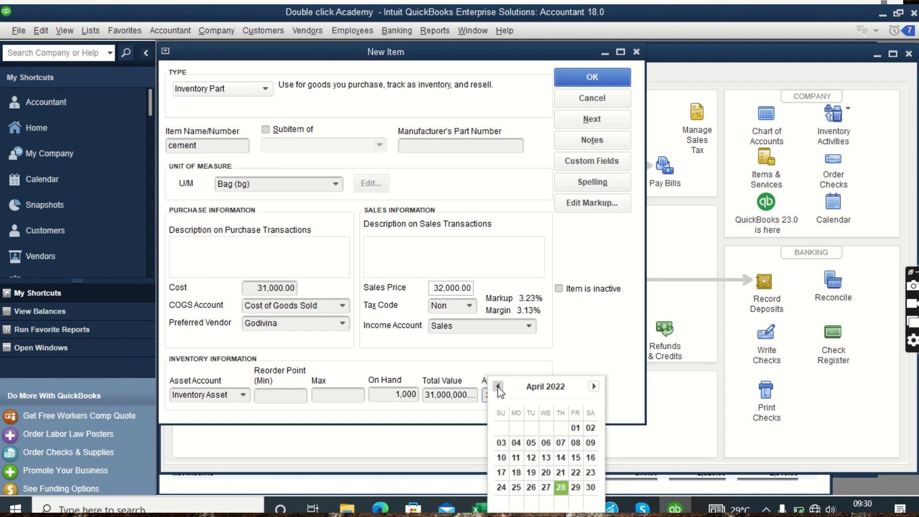
pyautogui.click(498, 386)
pyautogui.click(498, 386)
pyautogui.click(498, 386)
pyautogui.click(498, 386)
pyautogui.click(499, 387)
pyautogui.click(499, 387)
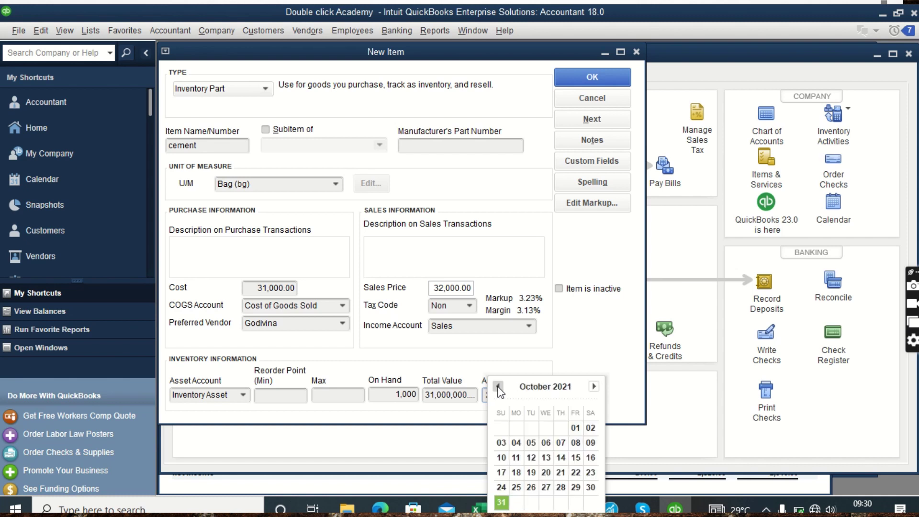
pyautogui.click(498, 386)
pyautogui.click(498, 386)
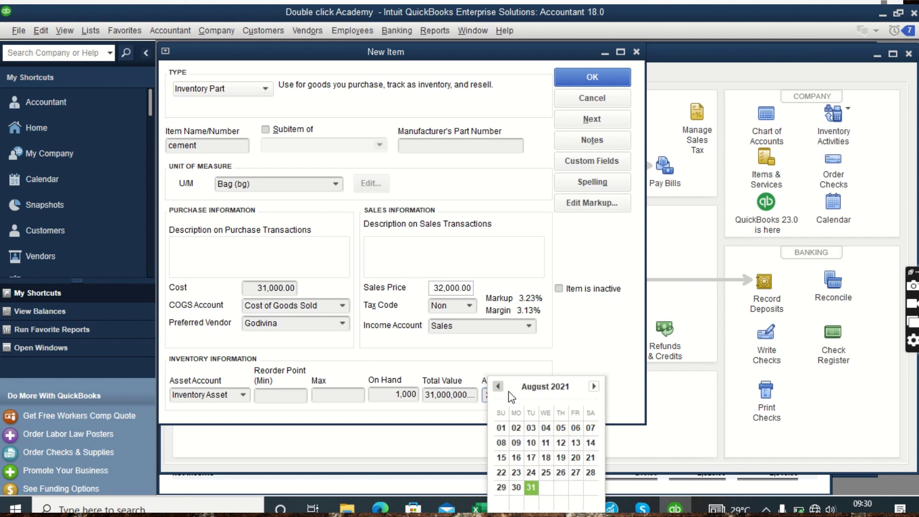
pyautogui.click(594, 387)
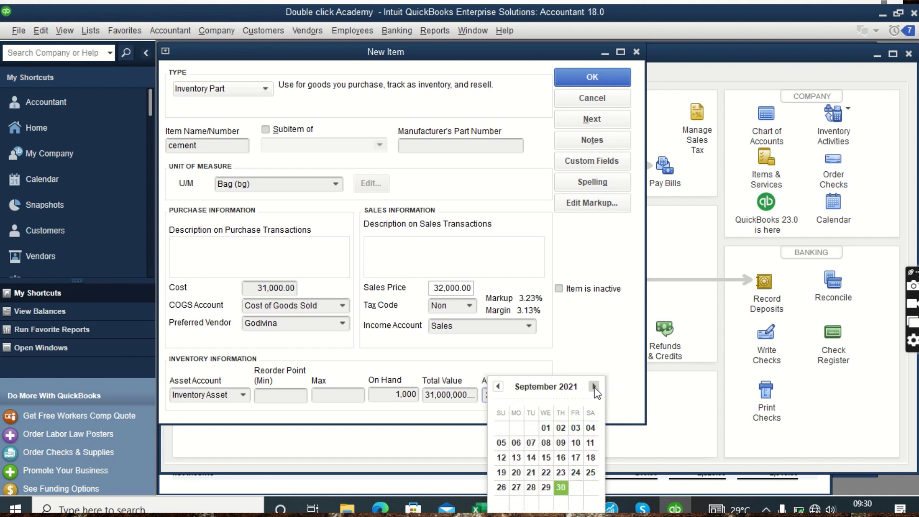
pyautogui.click(594, 387)
pyautogui.click(594, 387)
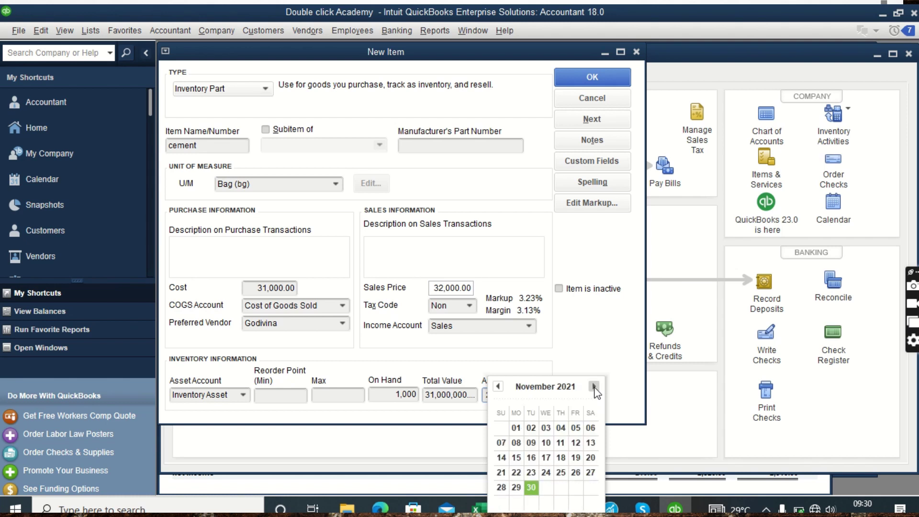
pyautogui.click(594, 386)
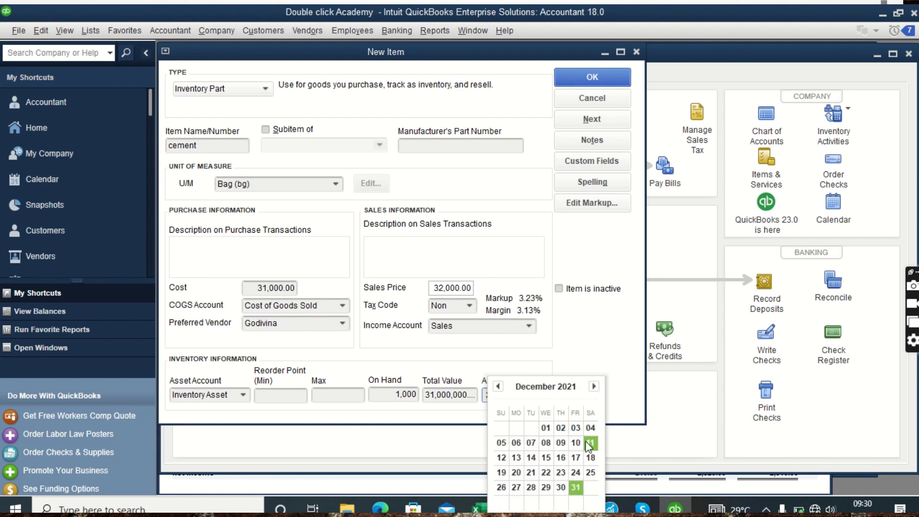
pyautogui.click(578, 490)
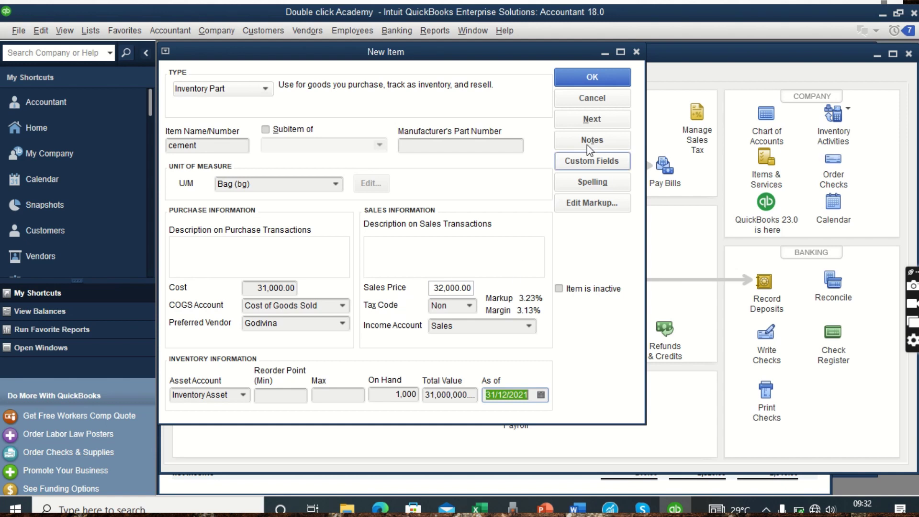
# Save the cement item, accepting the transaction date more than 90 days in the past, and close the item list
pyautogui.click(602, 82)
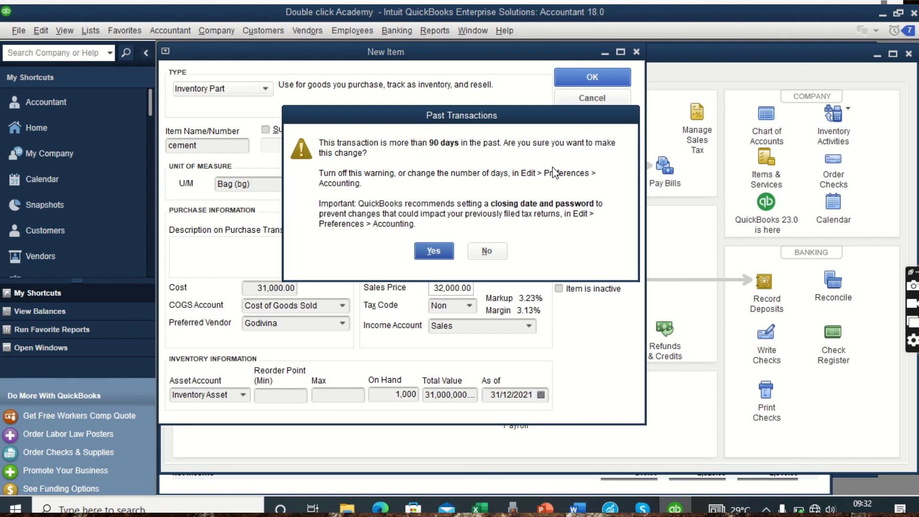
pyautogui.click(440, 252)
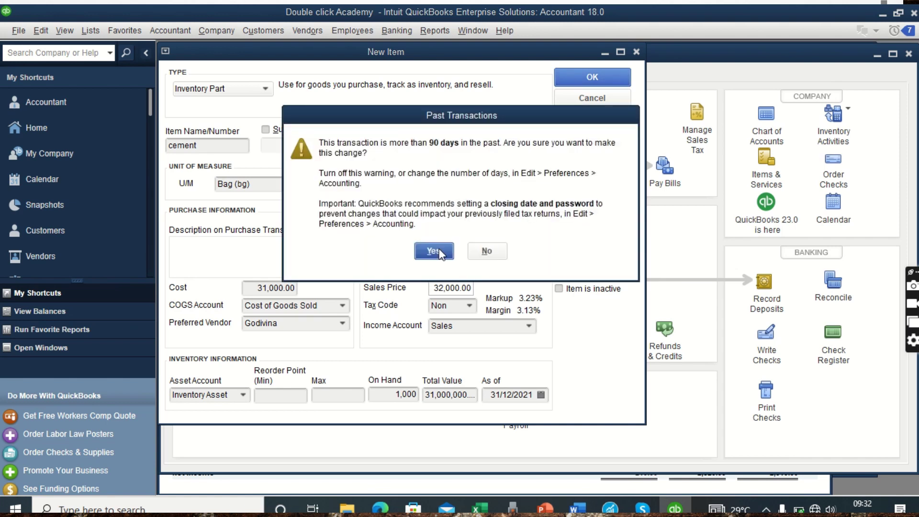
pyautogui.click(484, 251)
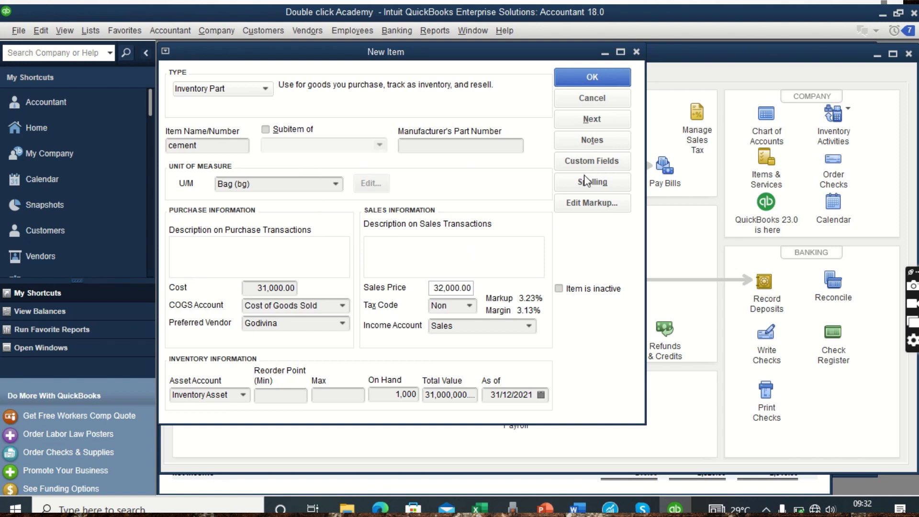
pyautogui.click(583, 85)
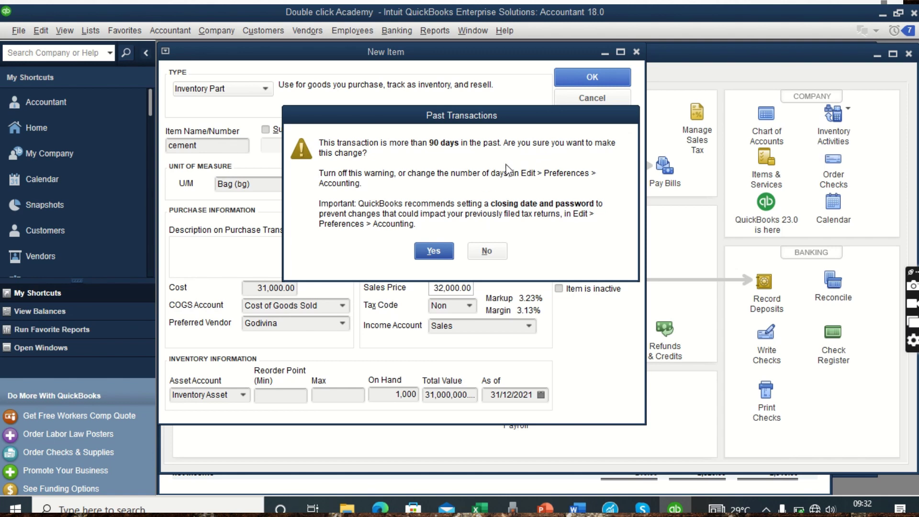
pyautogui.click(433, 253)
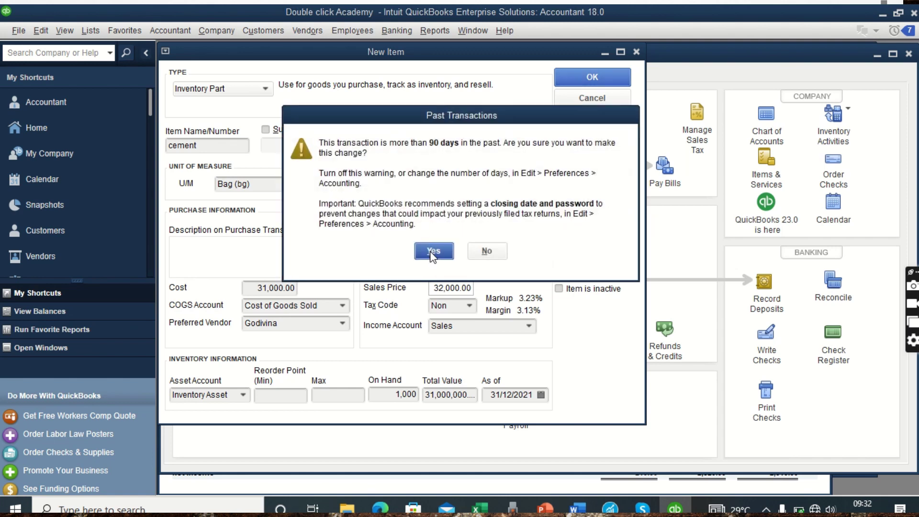
pyautogui.click(433, 253)
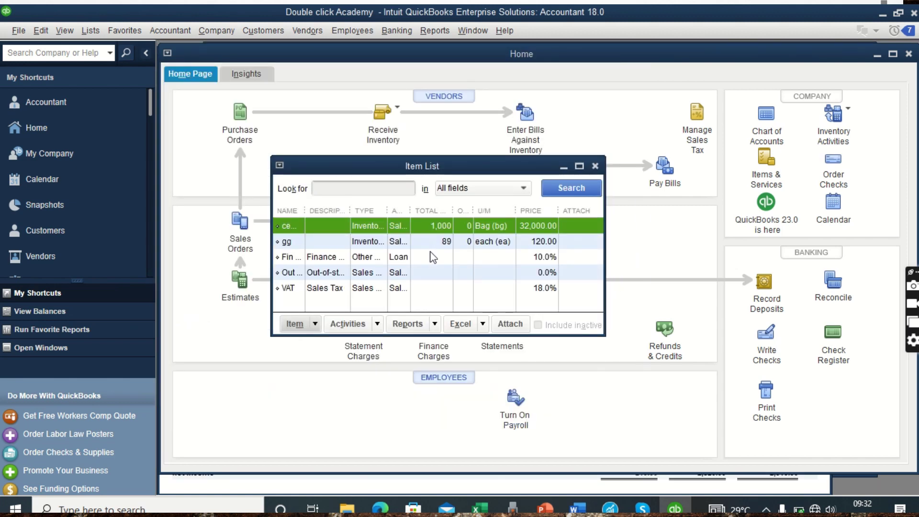
pyautogui.click(596, 167)
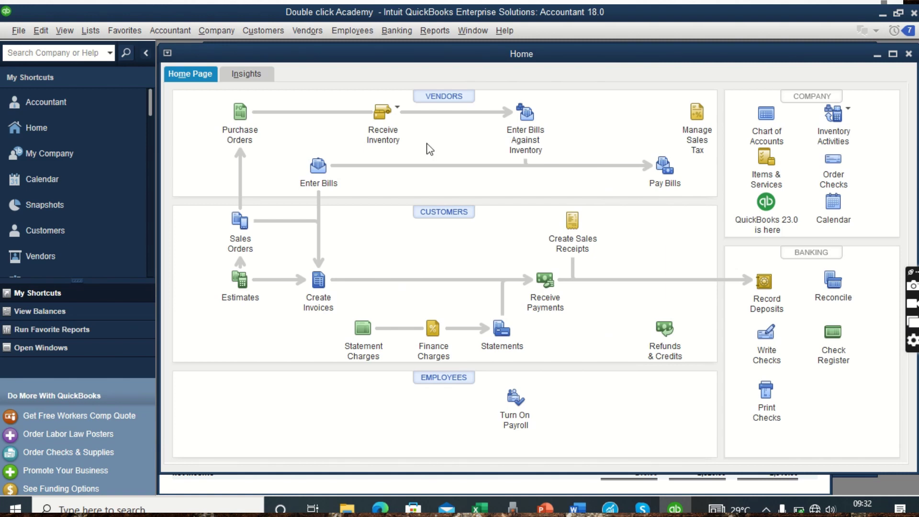
# Start a new Inventory Part item from the item list and name it Timber
pyautogui.click(95, 34)
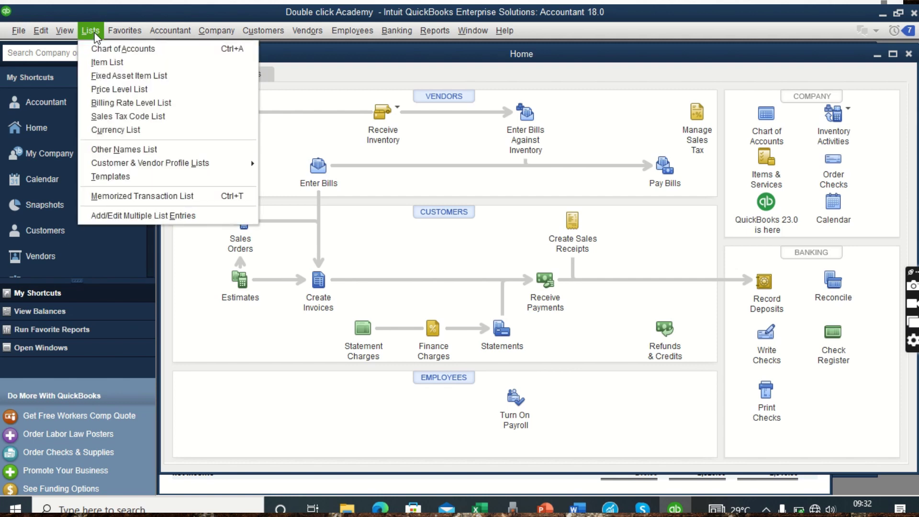
pyautogui.click(109, 62)
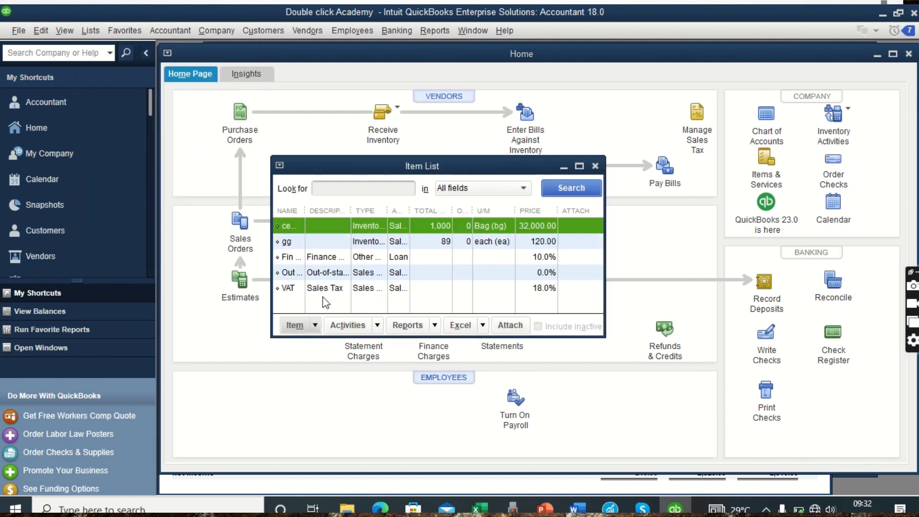
pyautogui.click(315, 326)
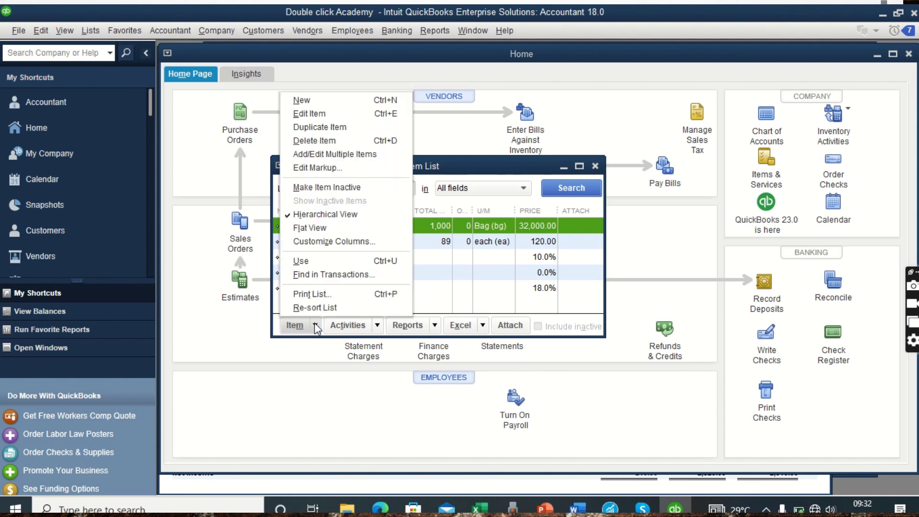
pyautogui.click(323, 103)
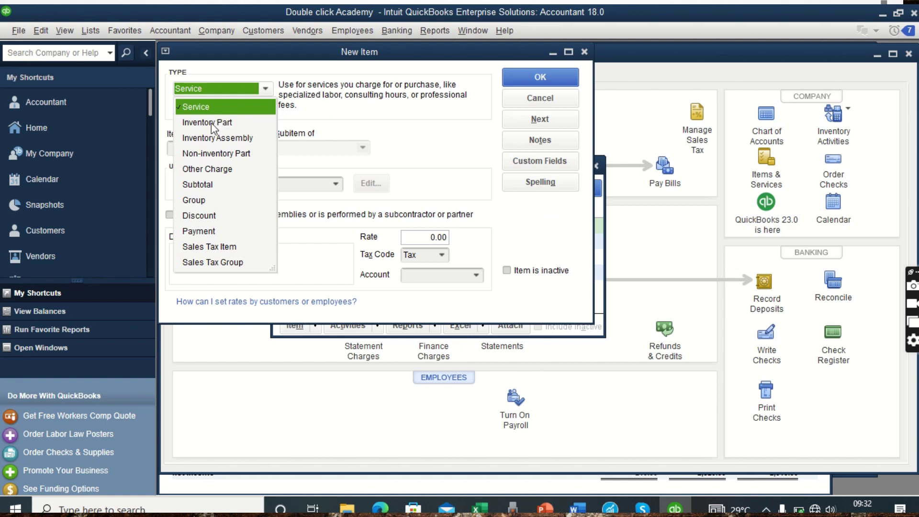
pyautogui.click(205, 124)
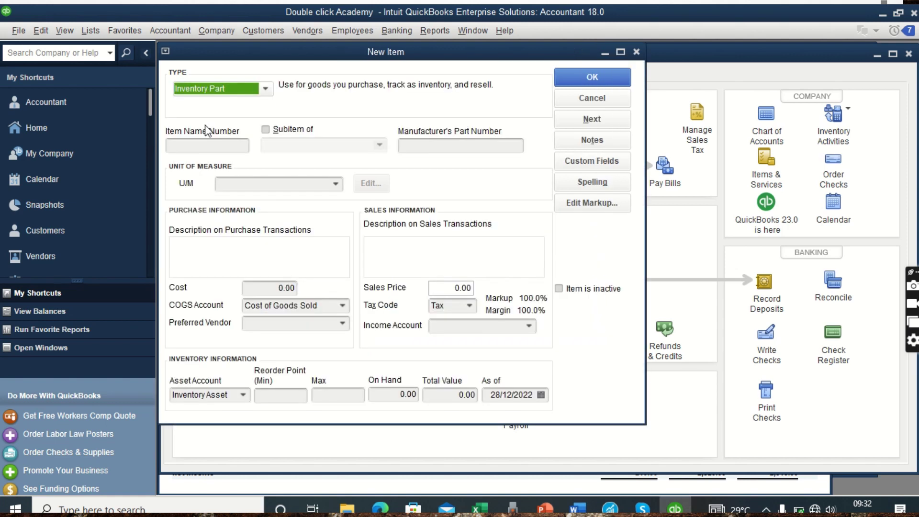
pyautogui.click(230, 144)
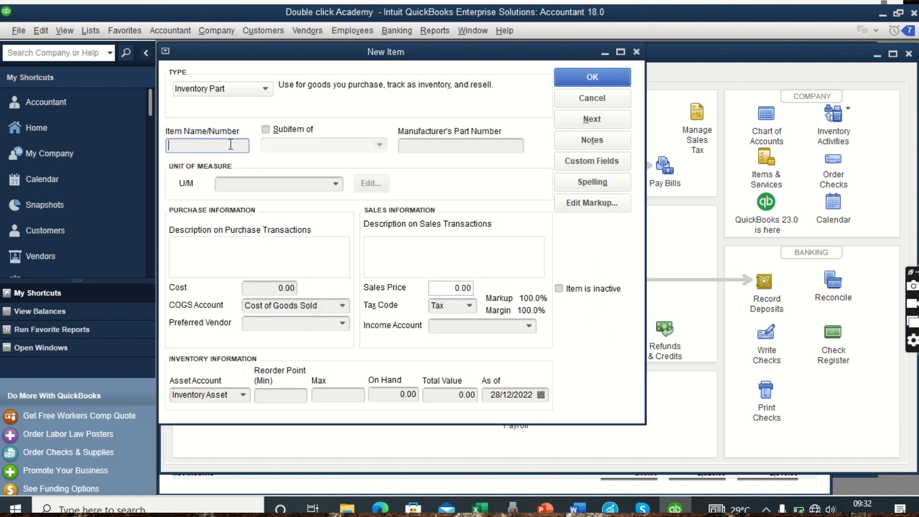
pyautogui.write('Timber')
# Add a new count-type unit of measure named Pieces, abbreviated pcs, for the Timber item
pyautogui.click(291, 183)
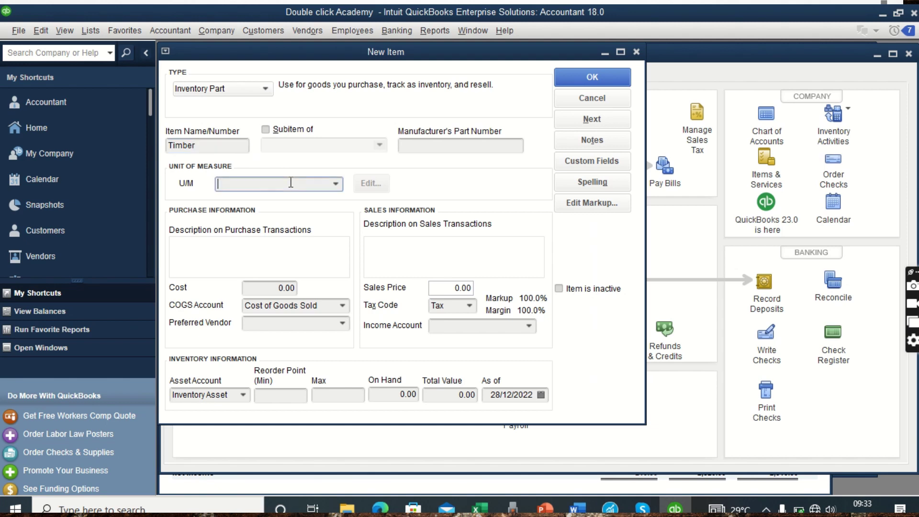
pyautogui.click(336, 184)
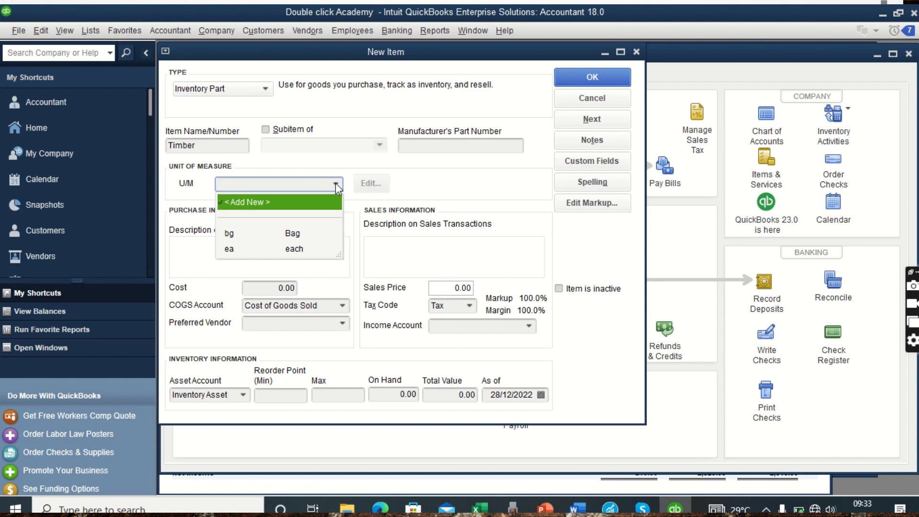
pyautogui.click(257, 209)
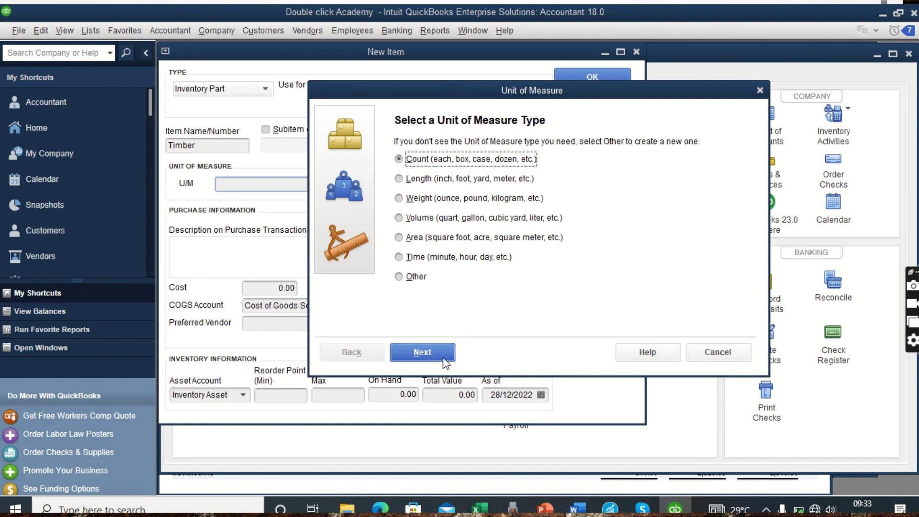
pyautogui.click(430, 351)
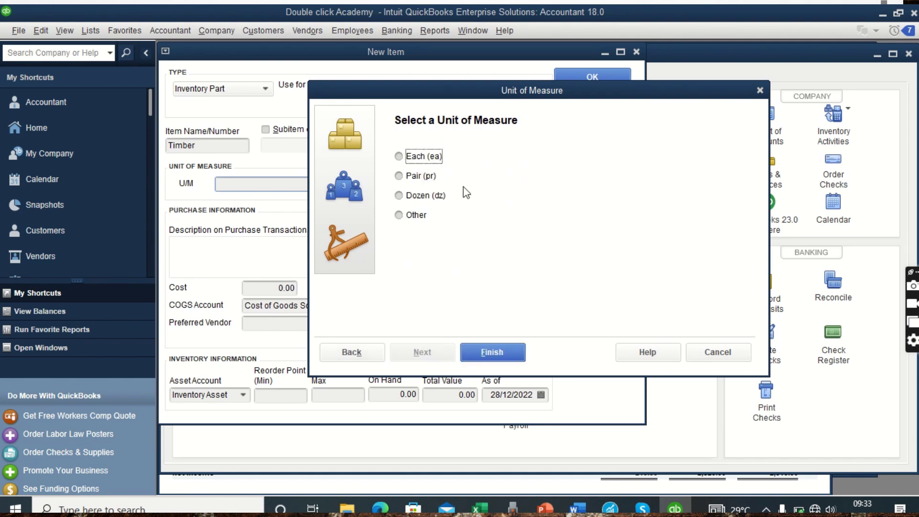
pyautogui.click(420, 218)
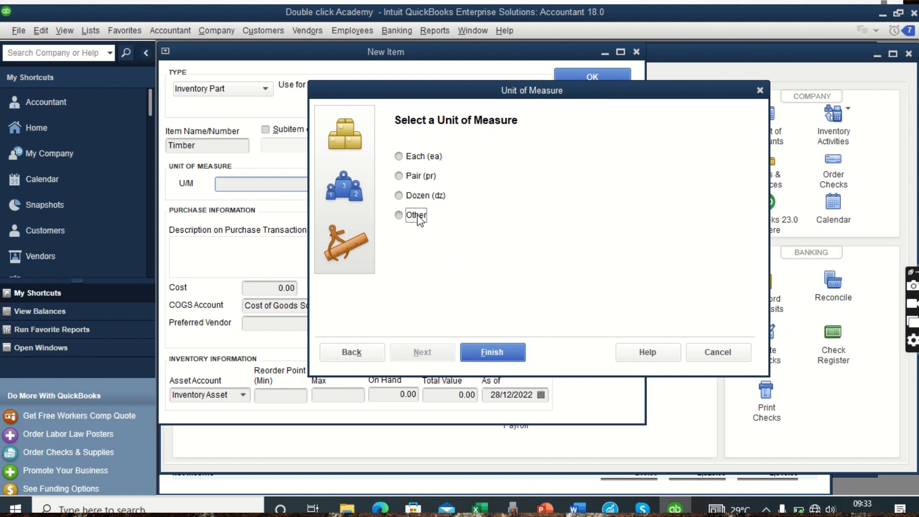
pyautogui.click(440, 354)
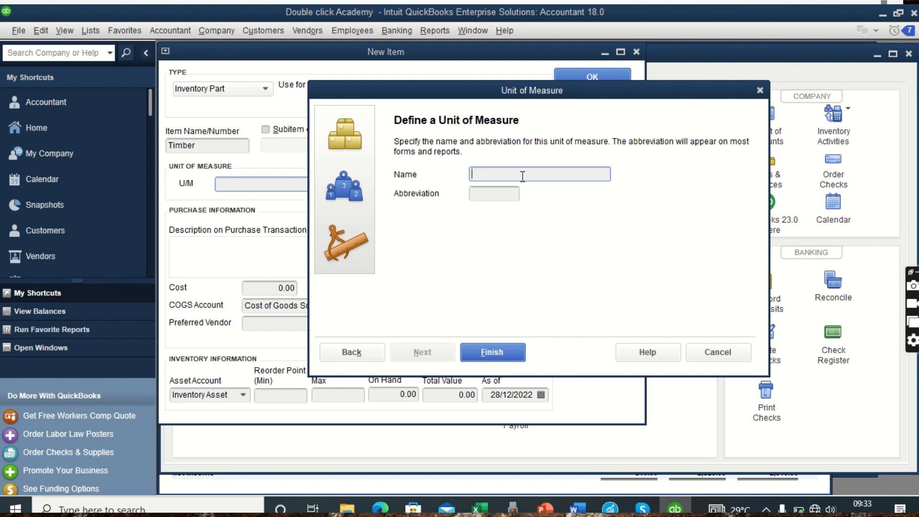
pyautogui.write('Pieces')
pyautogui.click(503, 189)
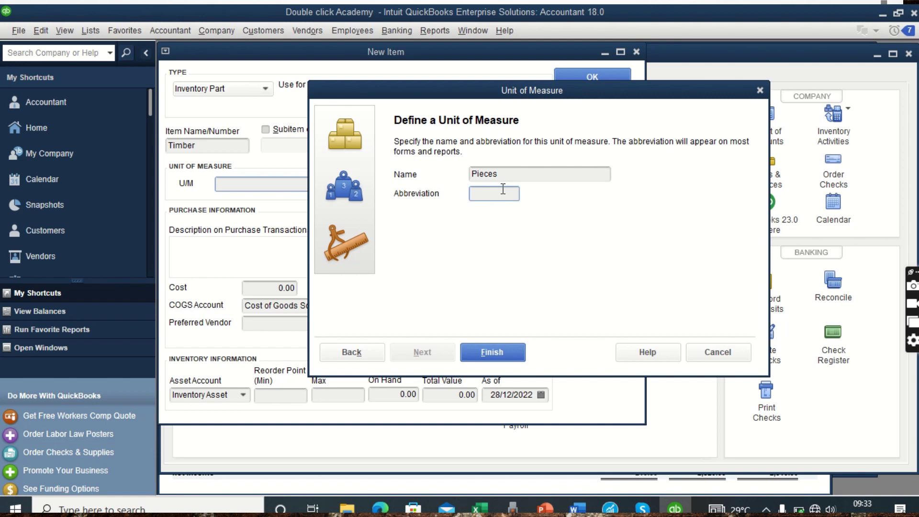
pyautogui.write('pcs')
pyautogui.click(491, 353)
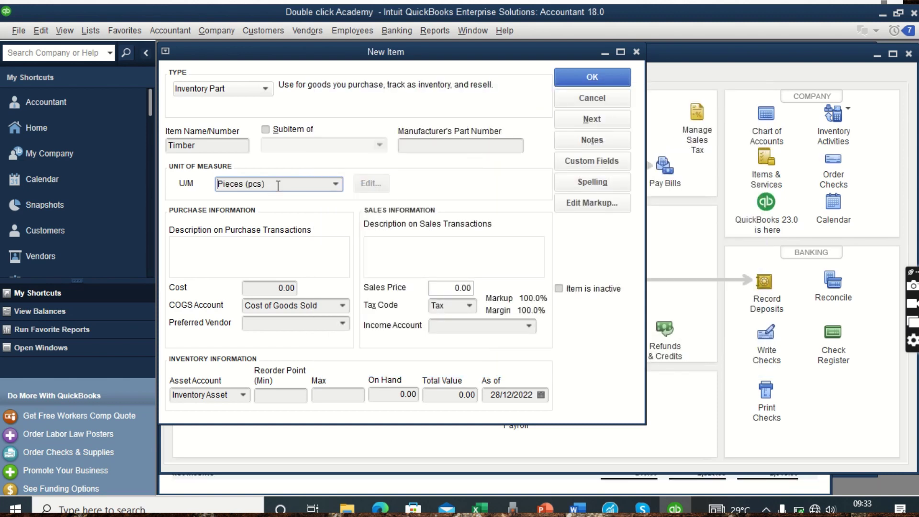
# Set the Timber item's purchase cost to 6,500 and its sales price to 8,000
pyautogui.click(271, 288)
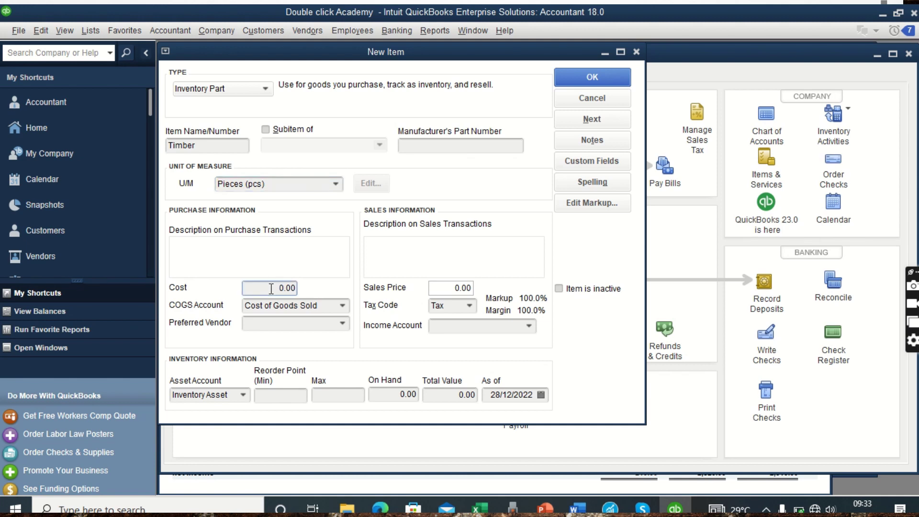
pyautogui.write('650')
pyautogui.click(451, 291)
pyautogui.write('800')
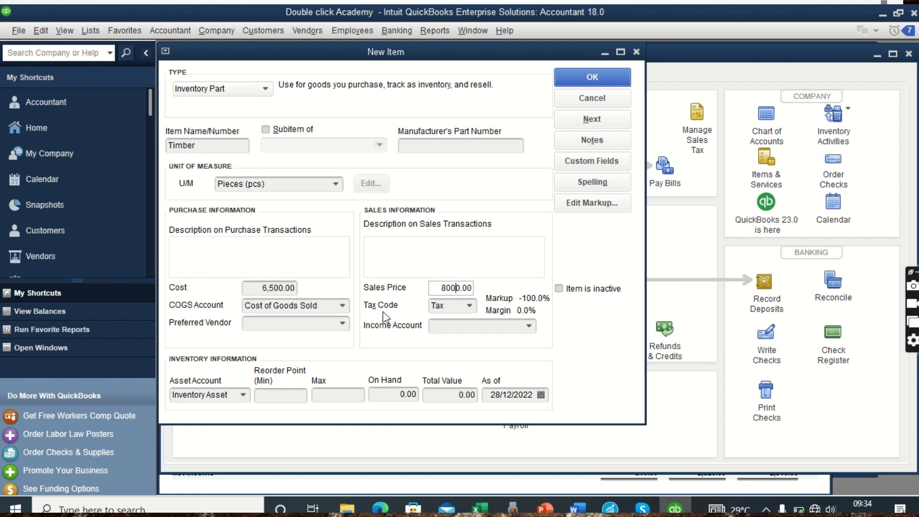
pyautogui.click(318, 326)
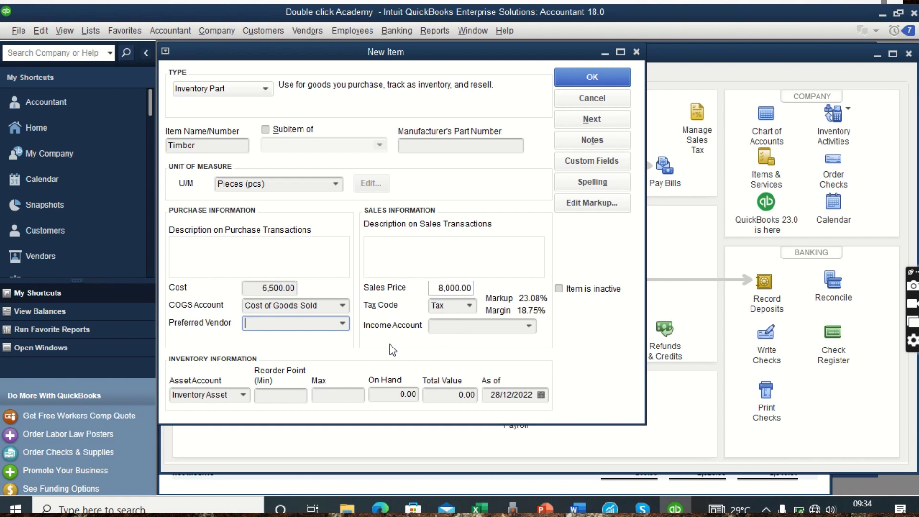
# Assign the Sales income account to the Timber item
pyautogui.click(448, 326)
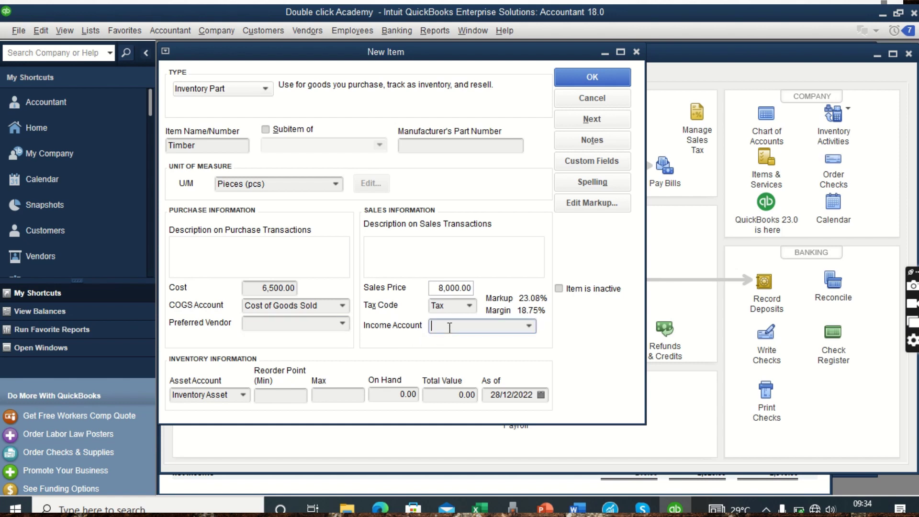
pyautogui.write('sales')
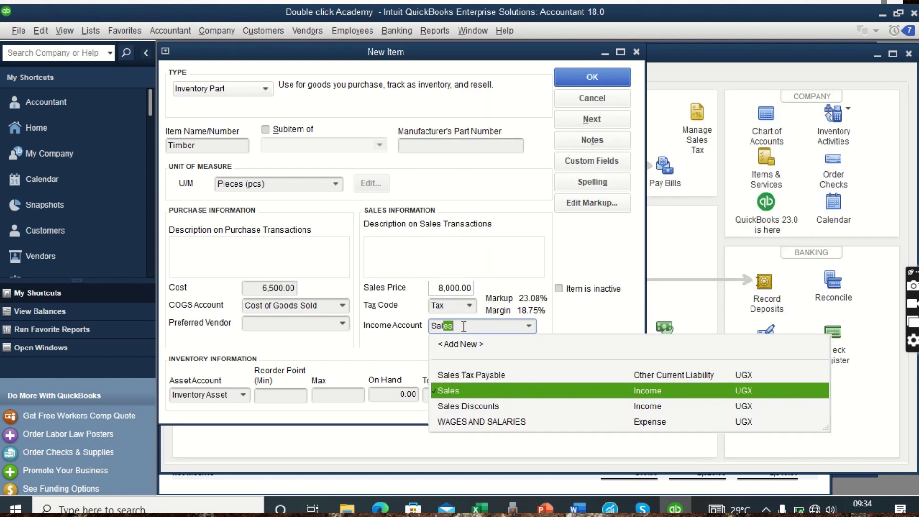
pyautogui.write('e')
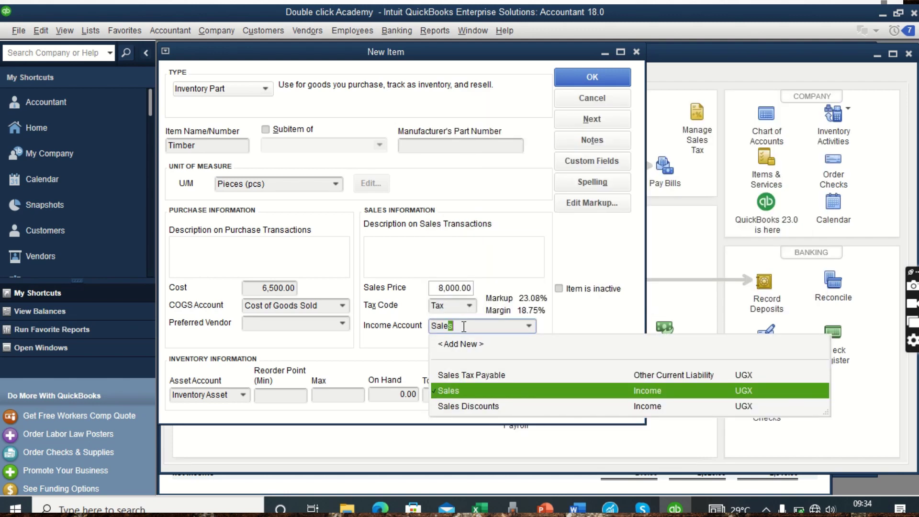
pyautogui.click(461, 397)
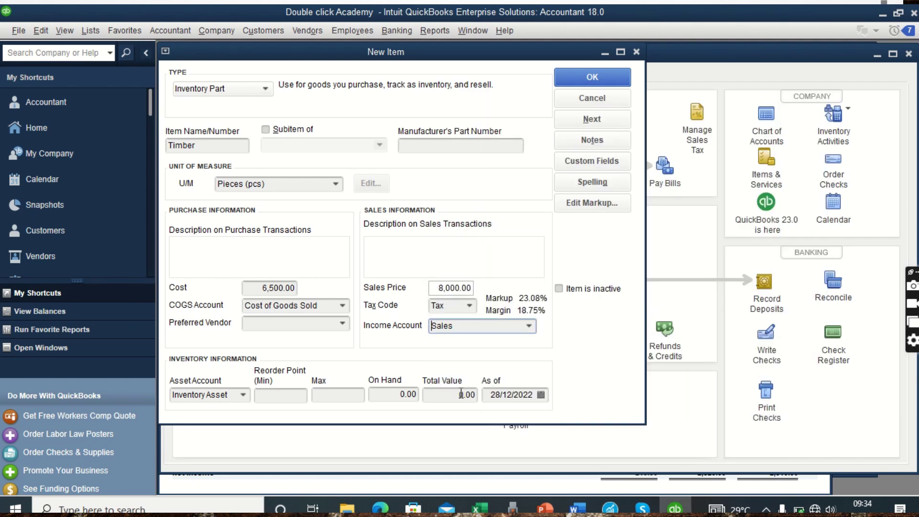
# Enter 2,400 as the Timber item's opening quantity on hand
pyautogui.click(385, 395)
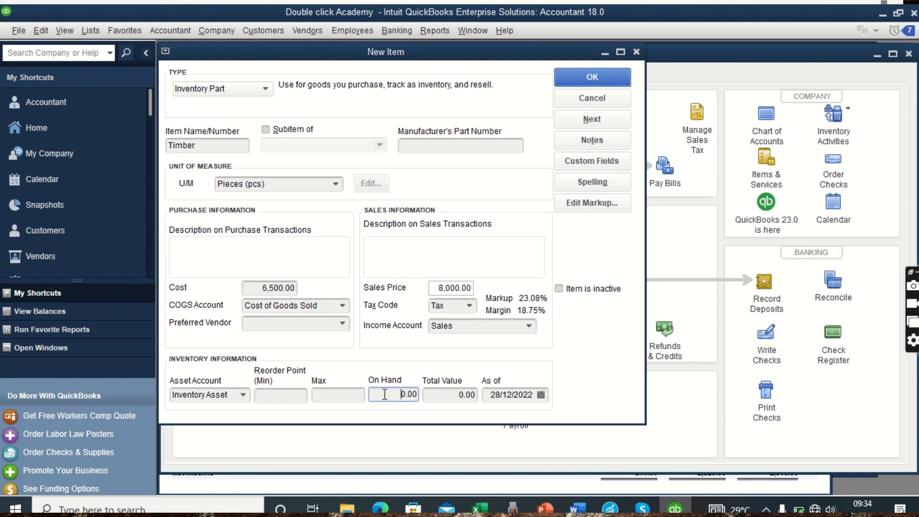
pyautogui.write('2400')
pyautogui.press('Delete')
pyautogui.click(454, 398)
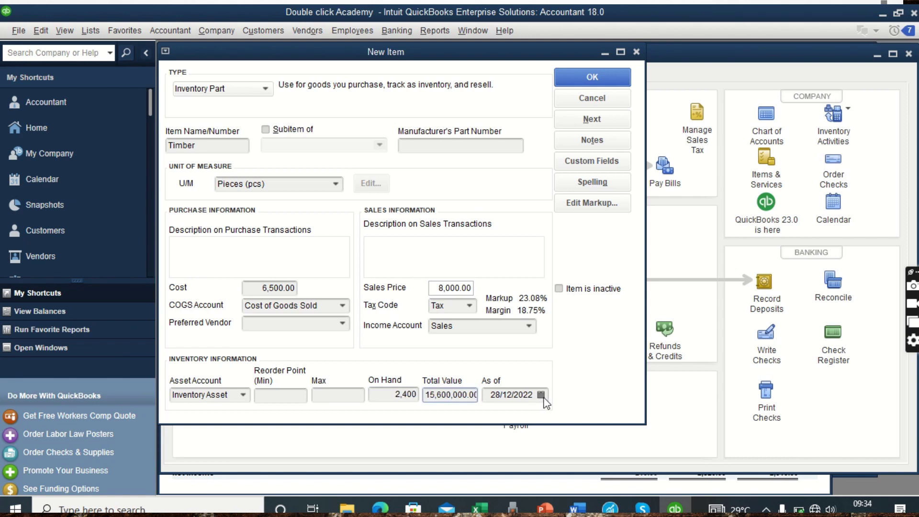
# Set the as-of date of the Timber item's opening stock to 31/12/2021
pyautogui.click(543, 396)
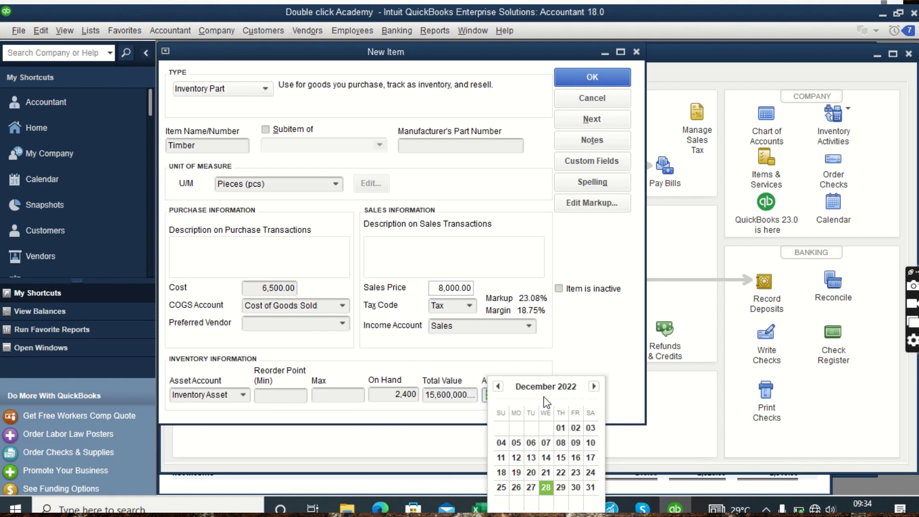
pyautogui.click(498, 386)
pyautogui.click(498, 387)
pyautogui.click(498, 387)
pyautogui.click(498, 387)
pyautogui.click(498, 387)
pyautogui.click(498, 386)
pyautogui.click(498, 387)
pyautogui.click(498, 387)
pyautogui.click(498, 387)
pyautogui.click(498, 387)
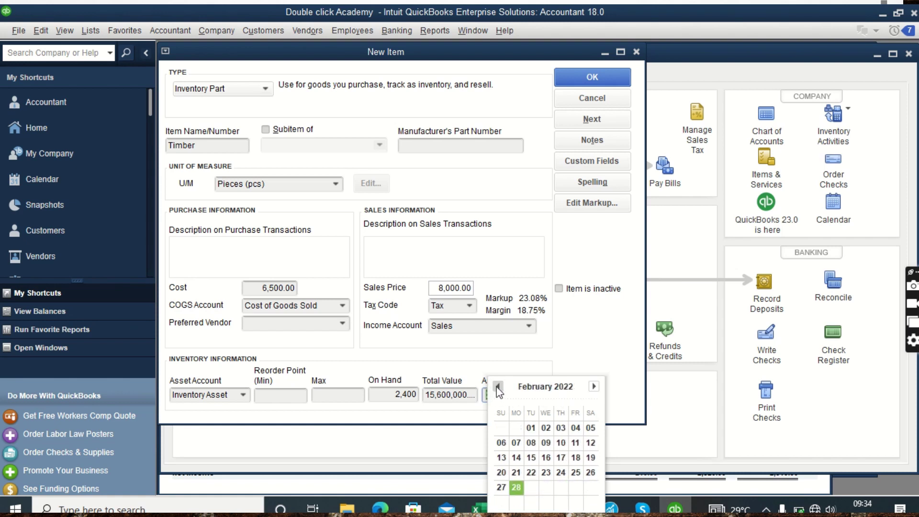
pyautogui.click(498, 387)
pyautogui.click(497, 387)
pyautogui.click(498, 387)
pyautogui.click(497, 387)
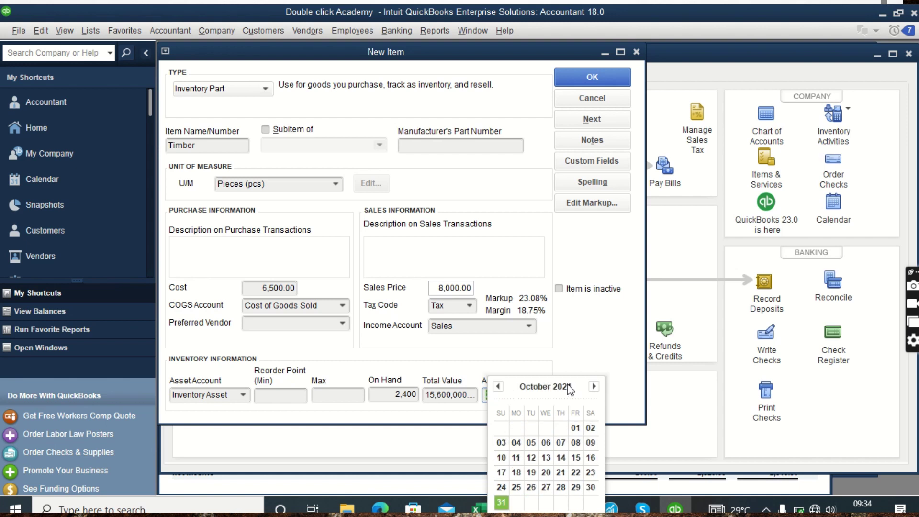
pyautogui.click(594, 387)
pyautogui.click(594, 388)
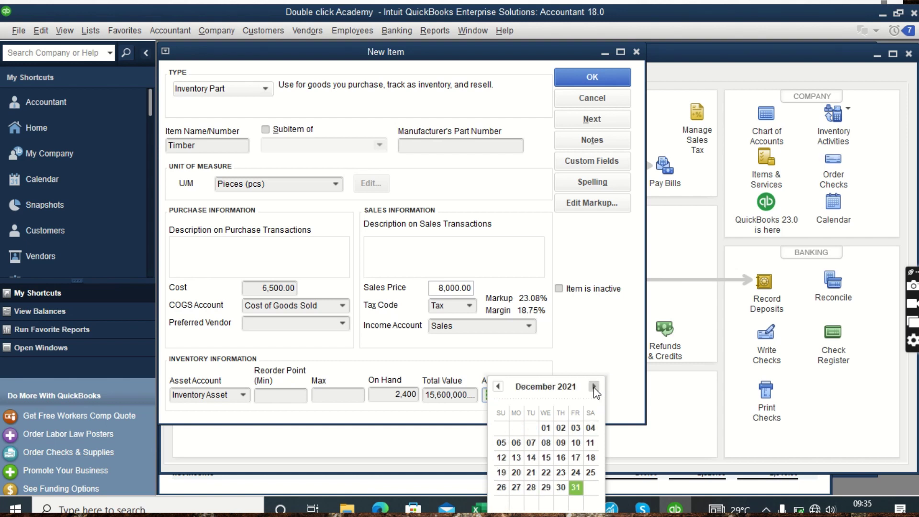
pyautogui.click(577, 487)
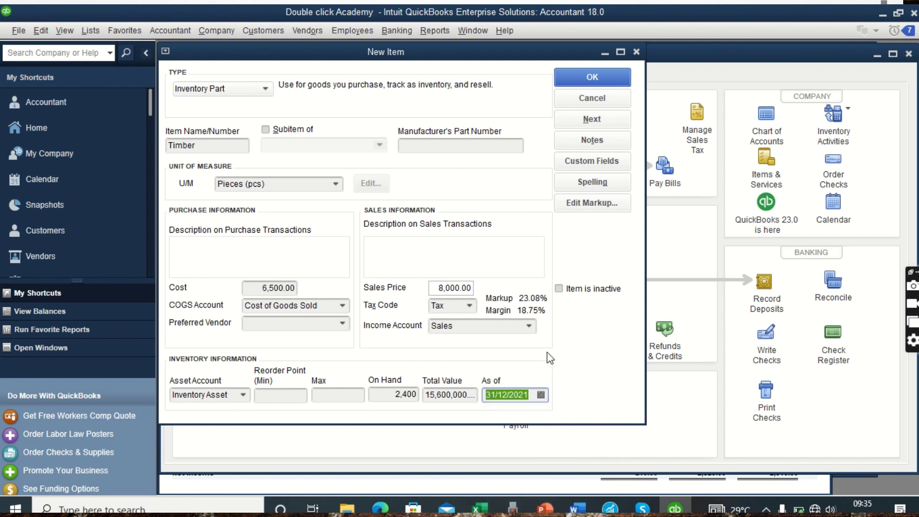
# Save the Timber item, accepting the transaction date more than 90 days in the past, and review the maximized item list before closing it
pyautogui.click(585, 84)
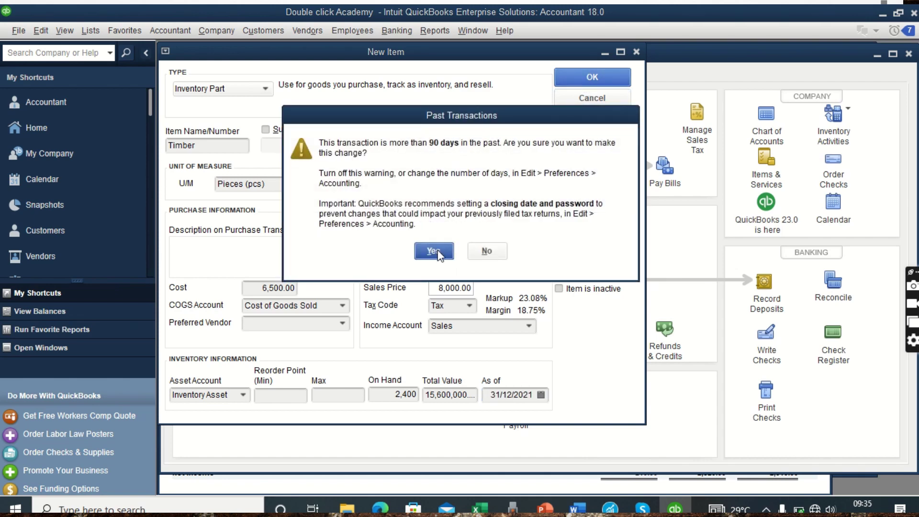
pyautogui.click(437, 252)
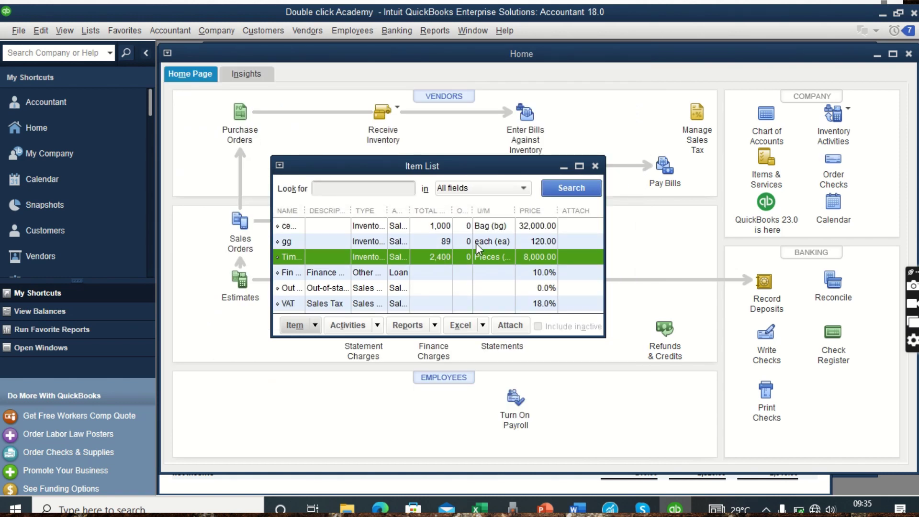
pyautogui.click(579, 166)
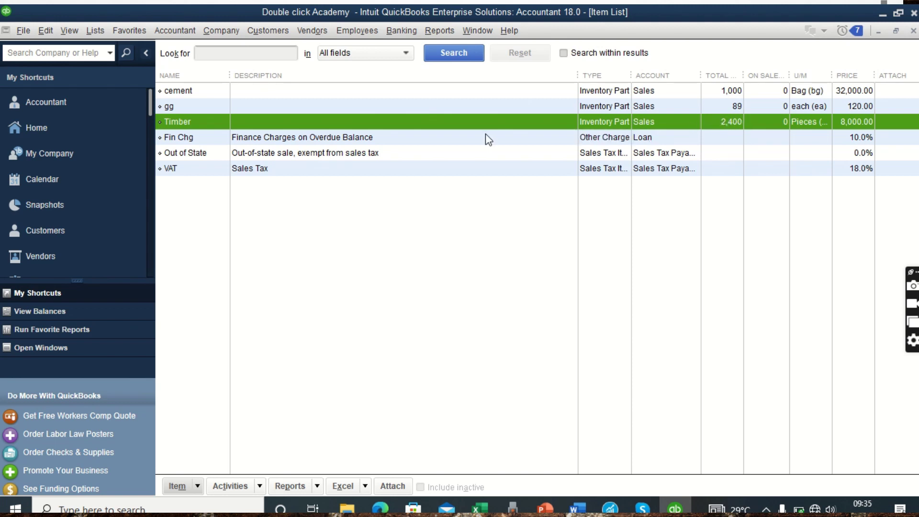
pyautogui.click(913, 32)
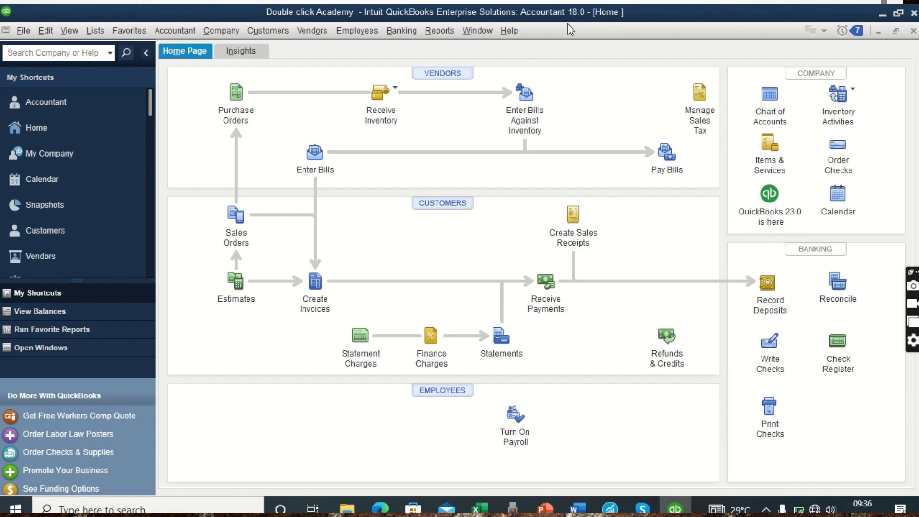
pyautogui.moveTo(544, 4)
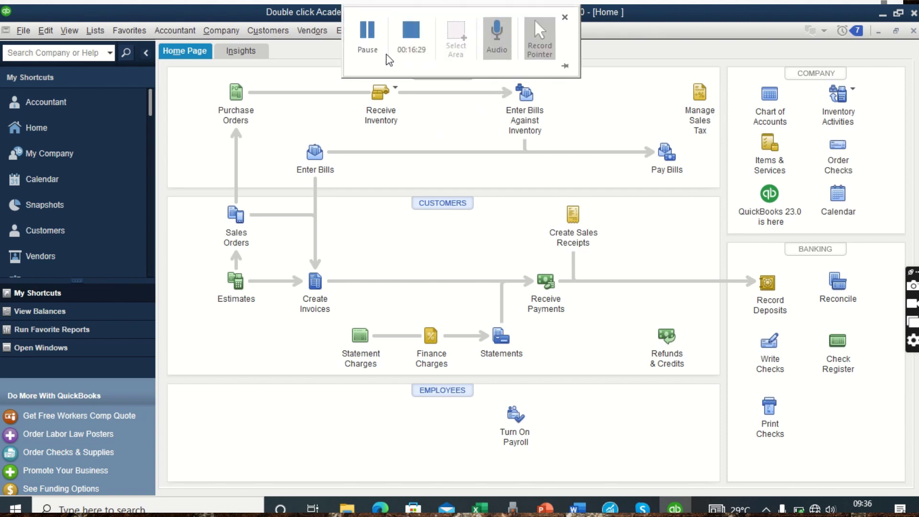
pyautogui.click(369, 52)
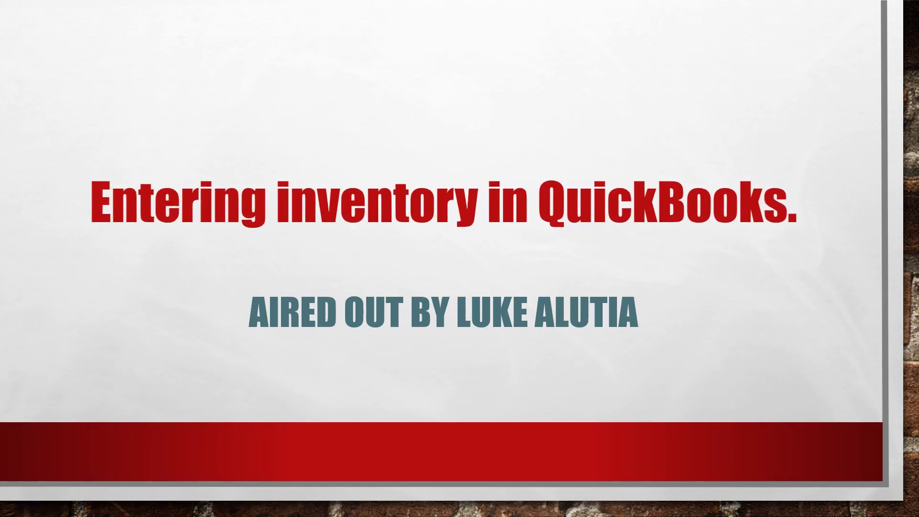